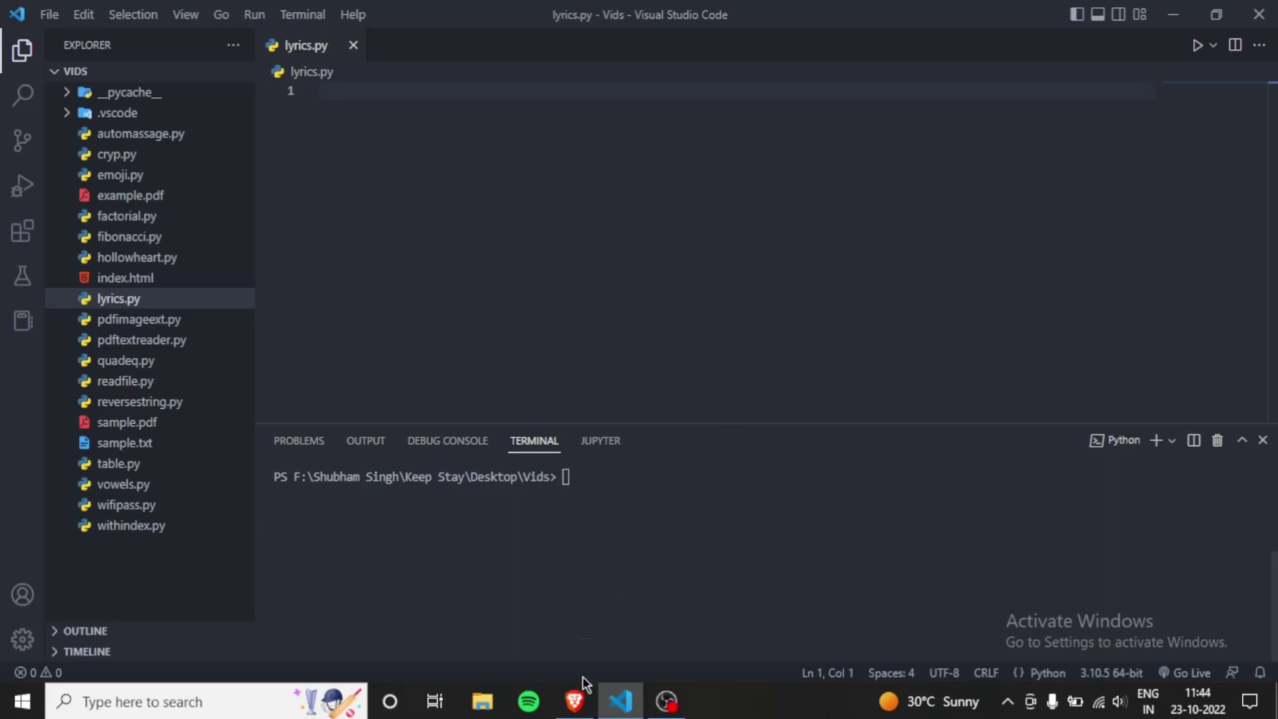
# Copy the Test client's access token from the Genius API Clients page
pyautogui.click(575, 700)
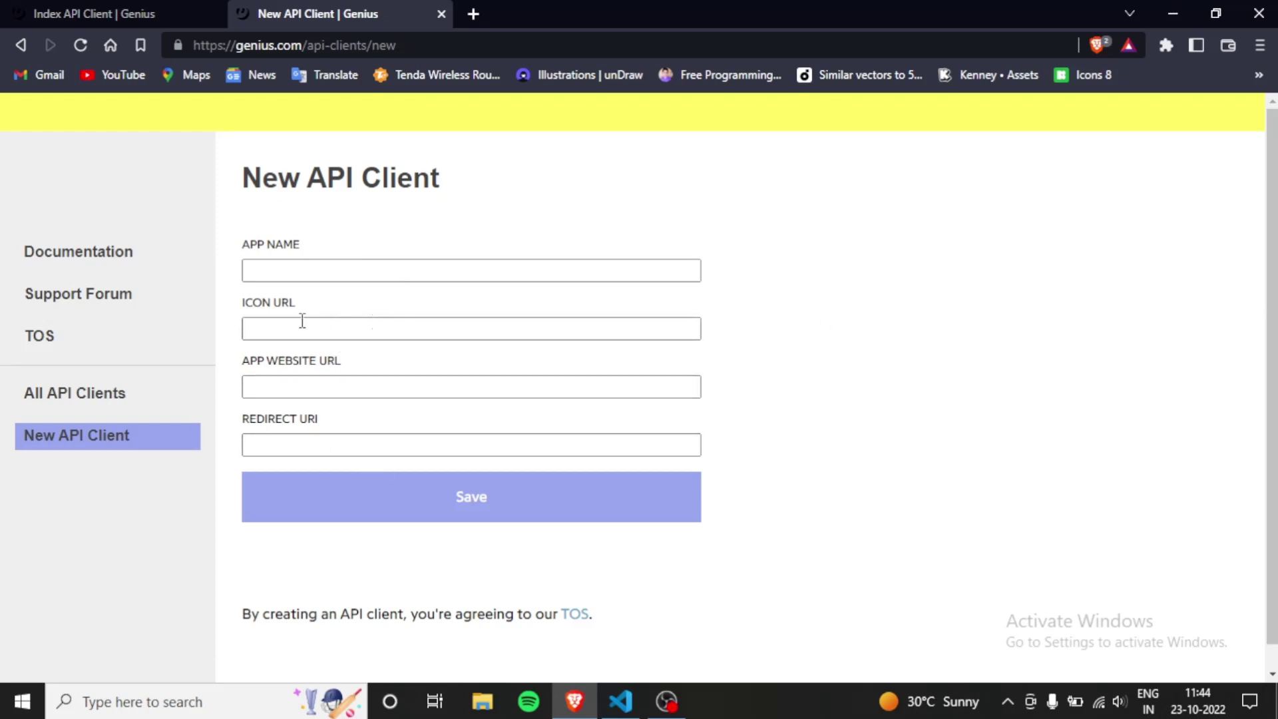
pyautogui.click(165, 10)
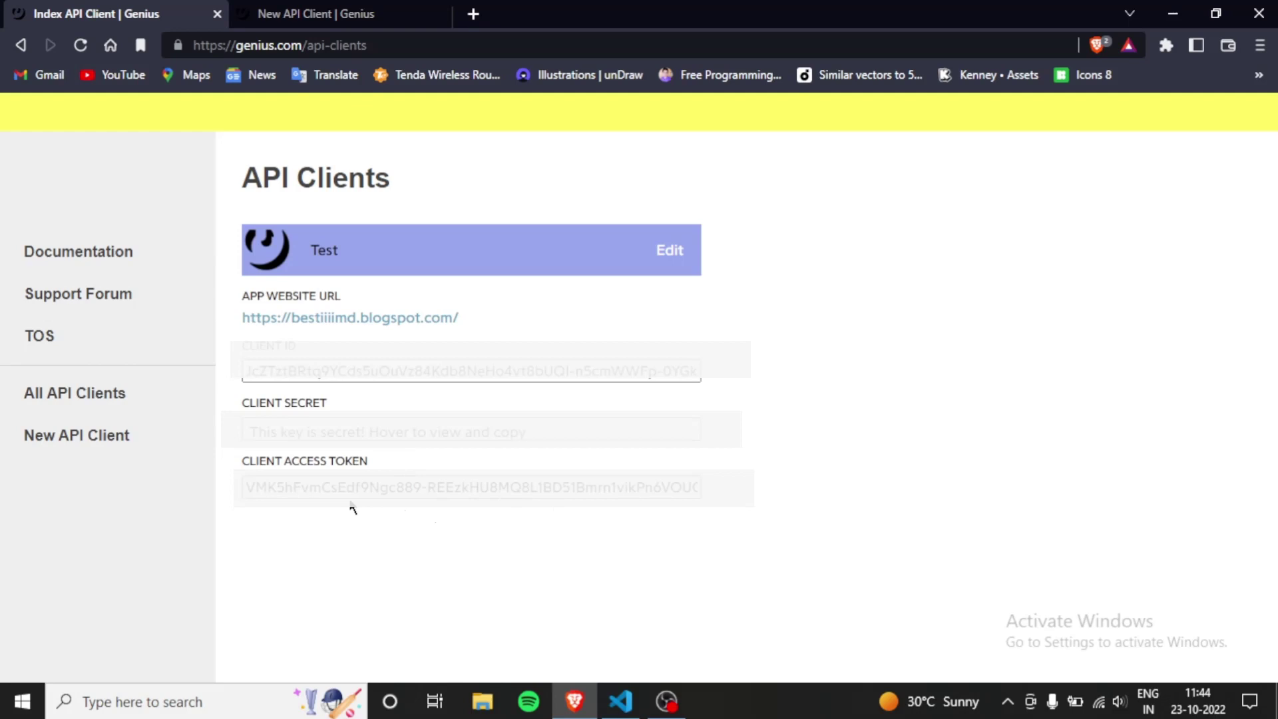
pyautogui.tripleClick(469, 488)
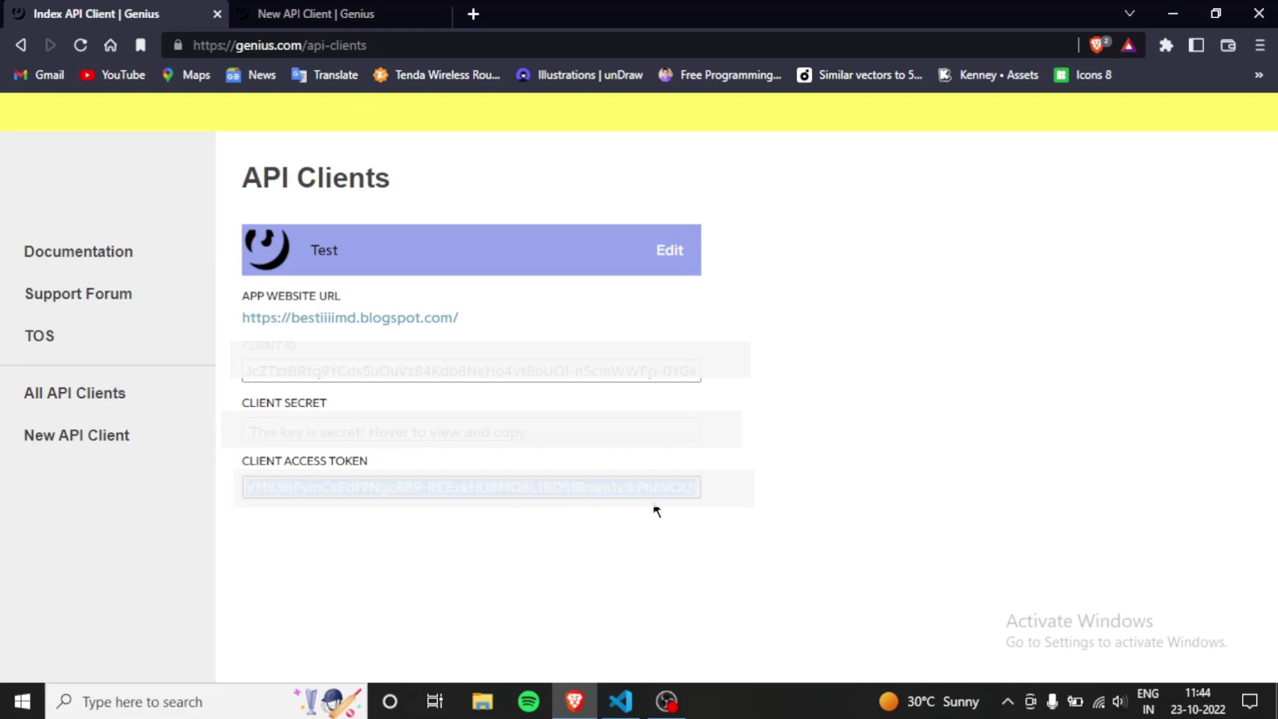
pyautogui.click(655, 544)
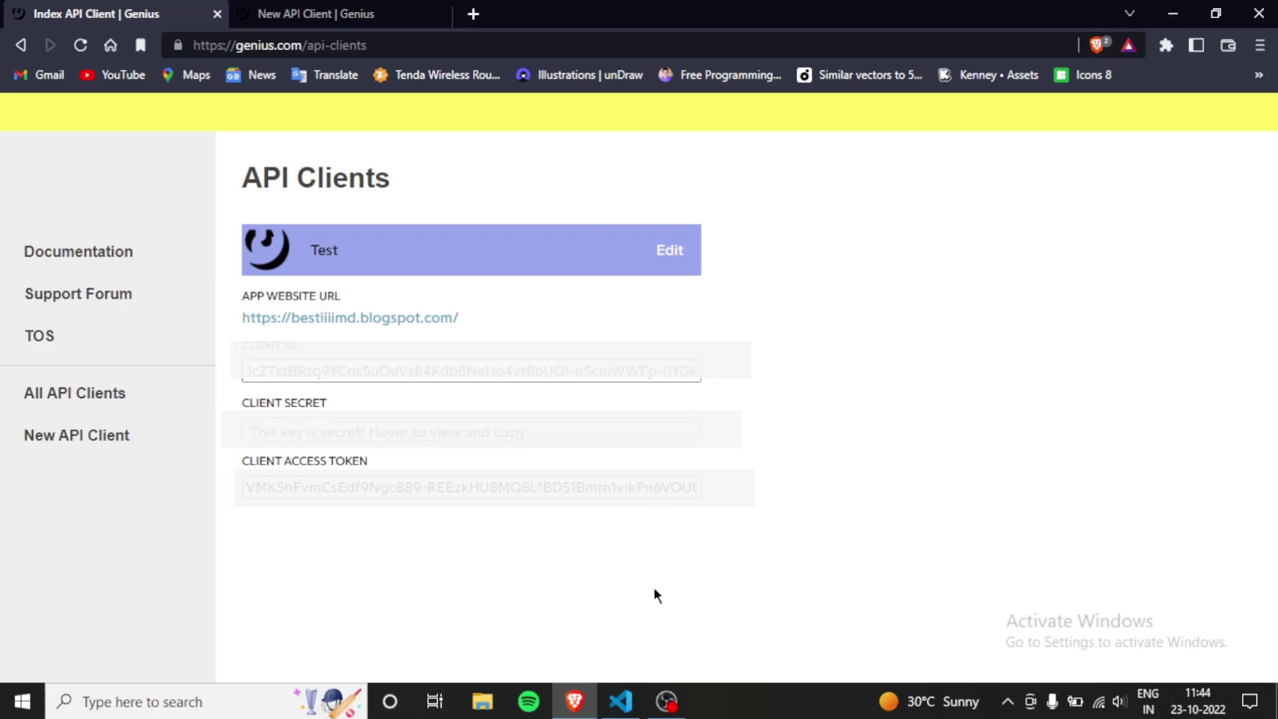
# Run 'pip install lyricsgenius' in the VS Code terminal; requirements already satisfied
pyautogui.click(625, 699)
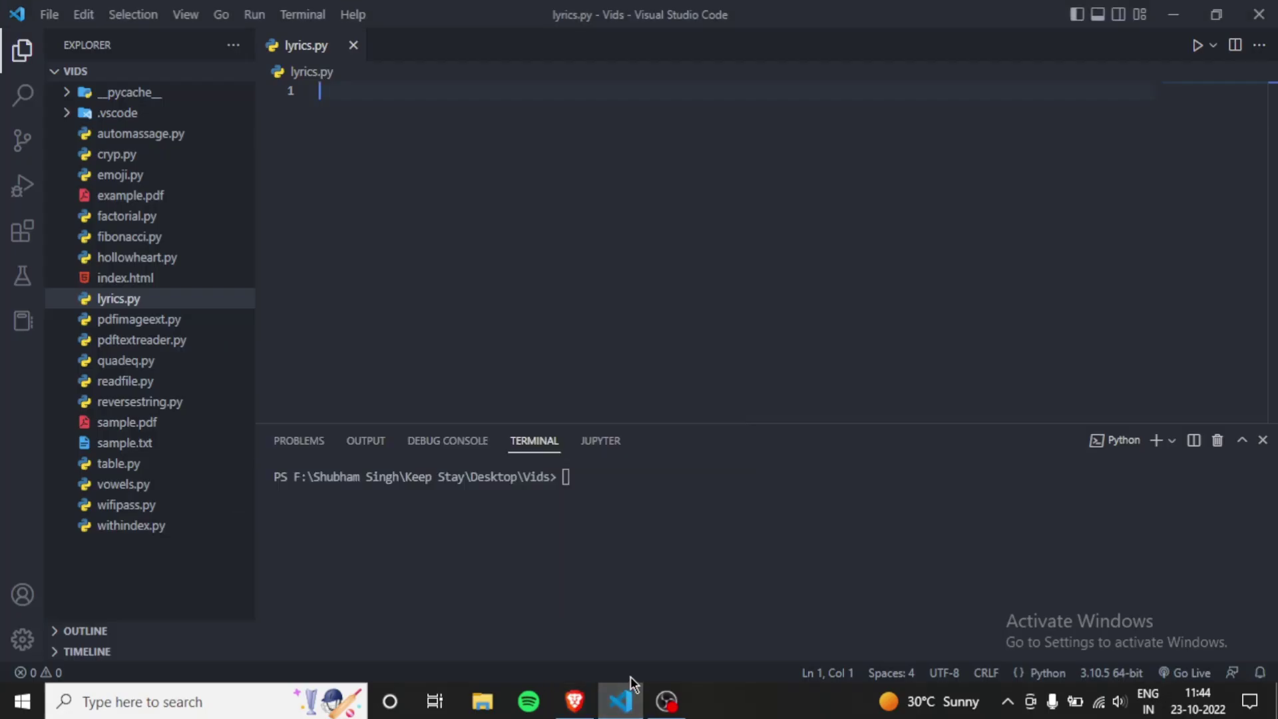
pyautogui.click(604, 478)
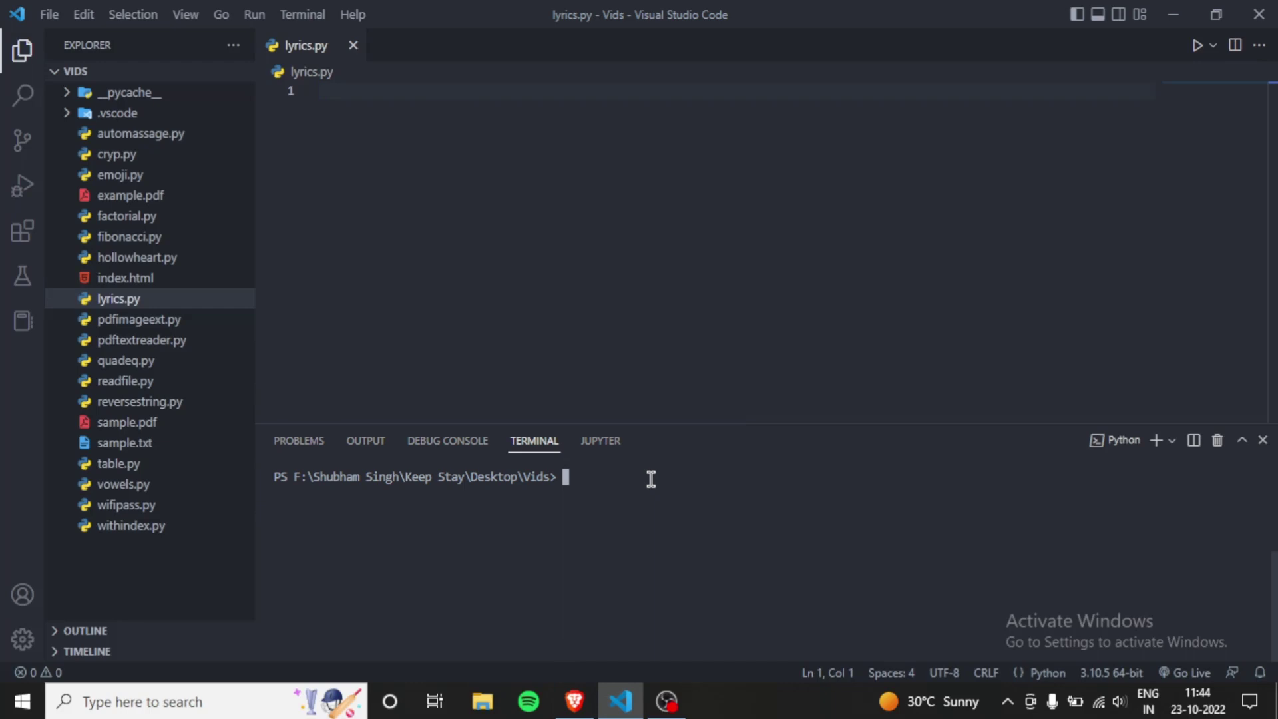
pyautogui.write('pip in')
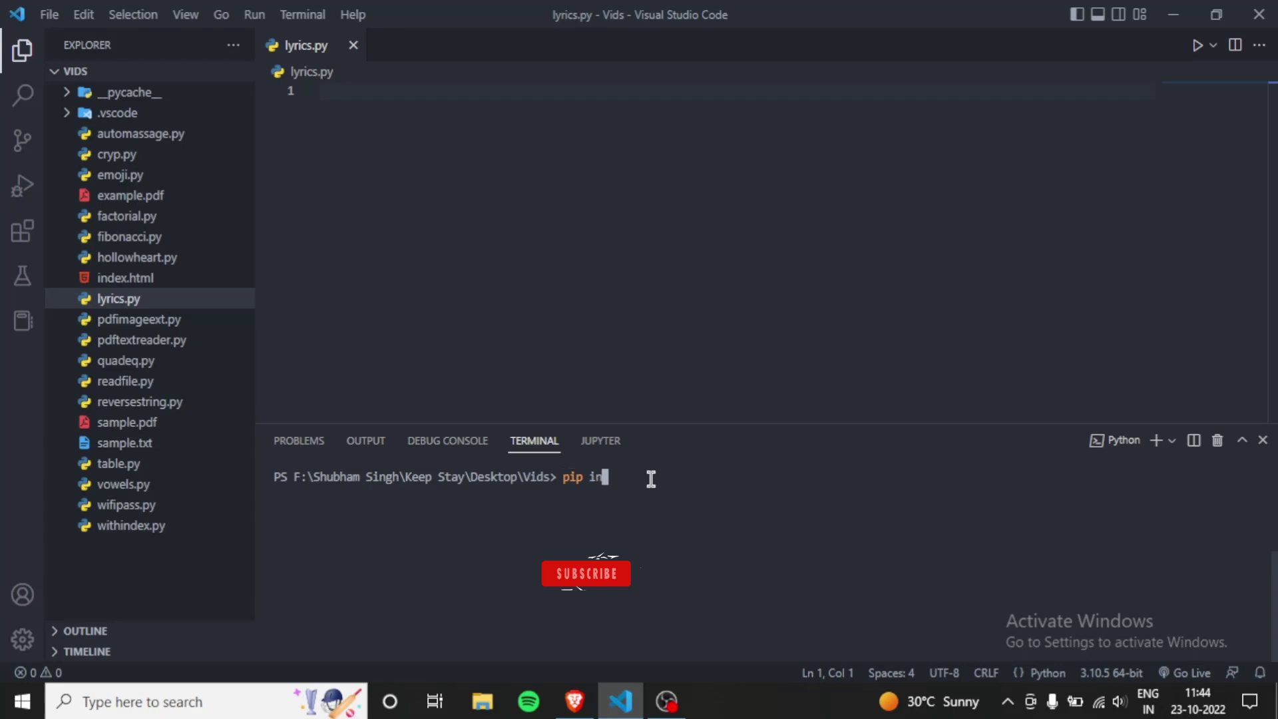
pyautogui.write('stall ')
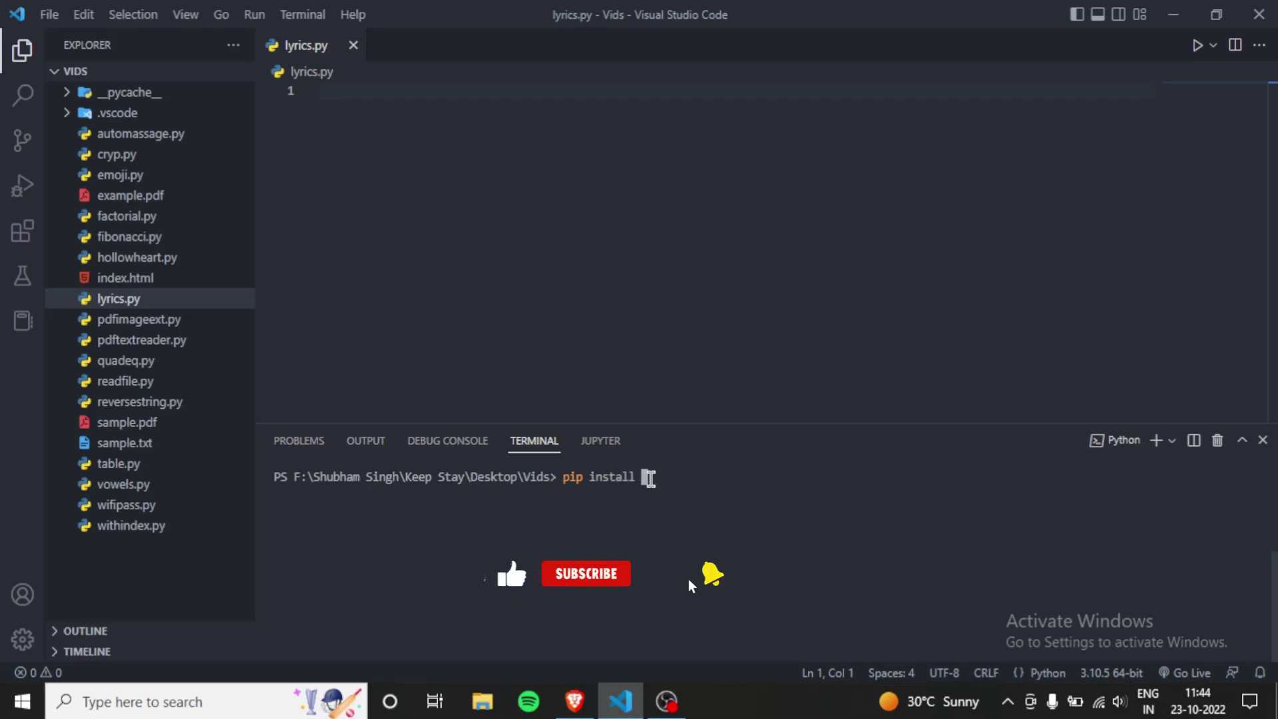
pyautogui.write('lyricsge')
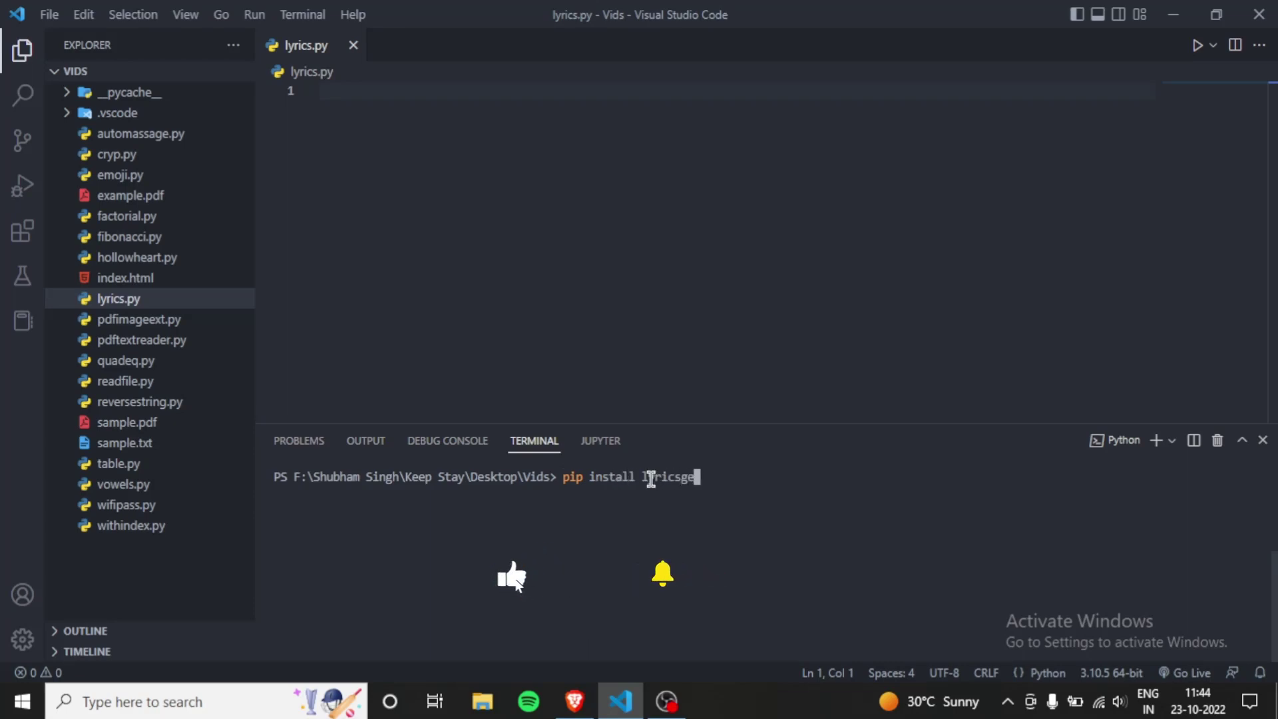
pyautogui.write('nius')
pyautogui.press('Return')
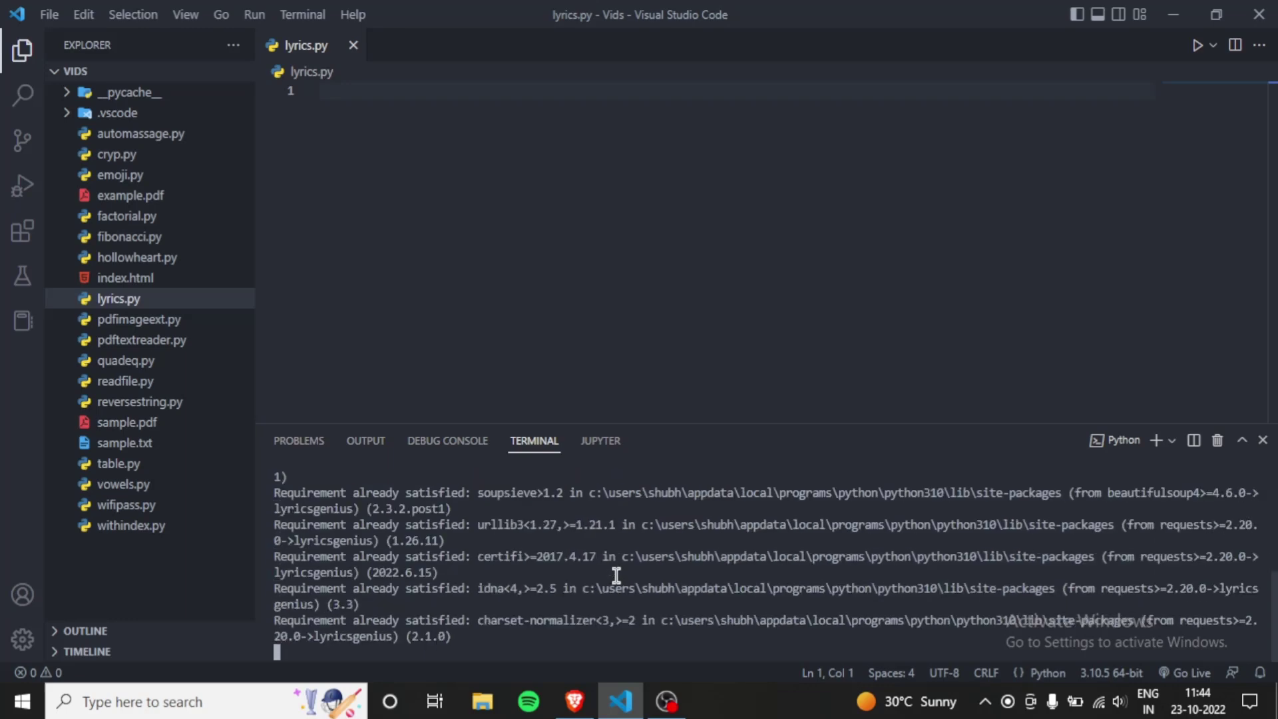
pyautogui.scroll(4, 518, 589)
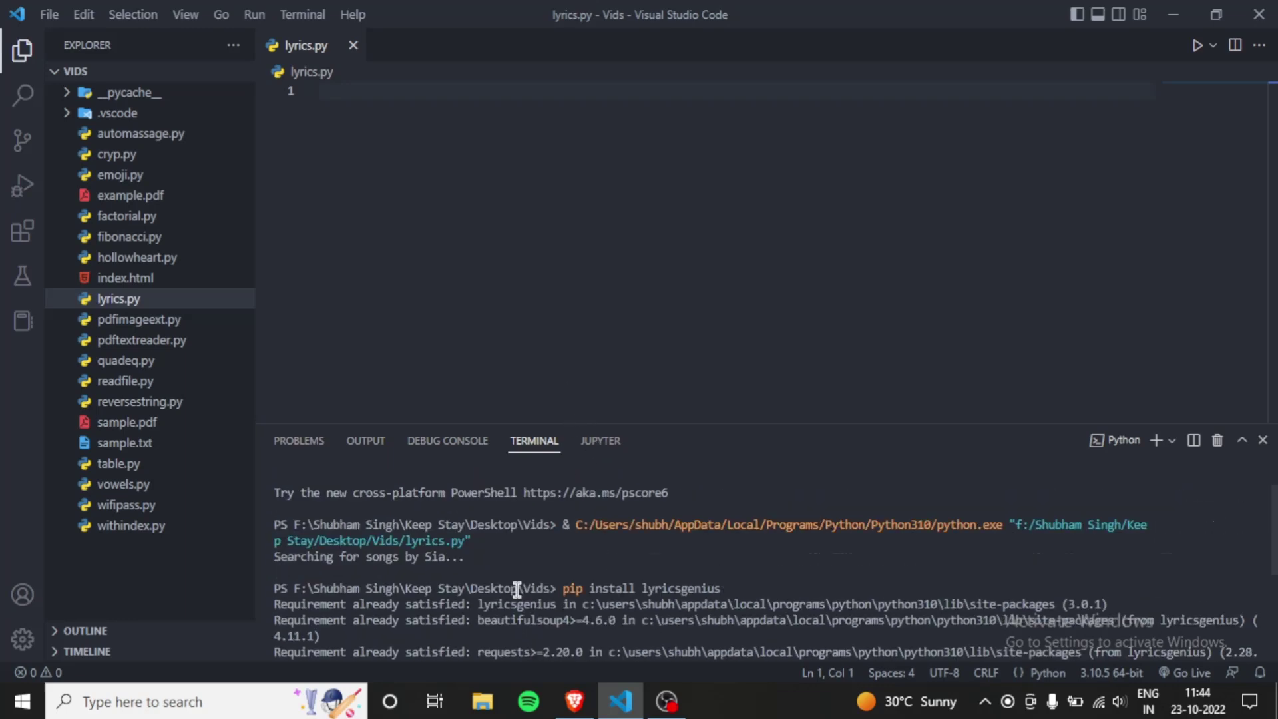
pyautogui.scroll(-5, 517, 590)
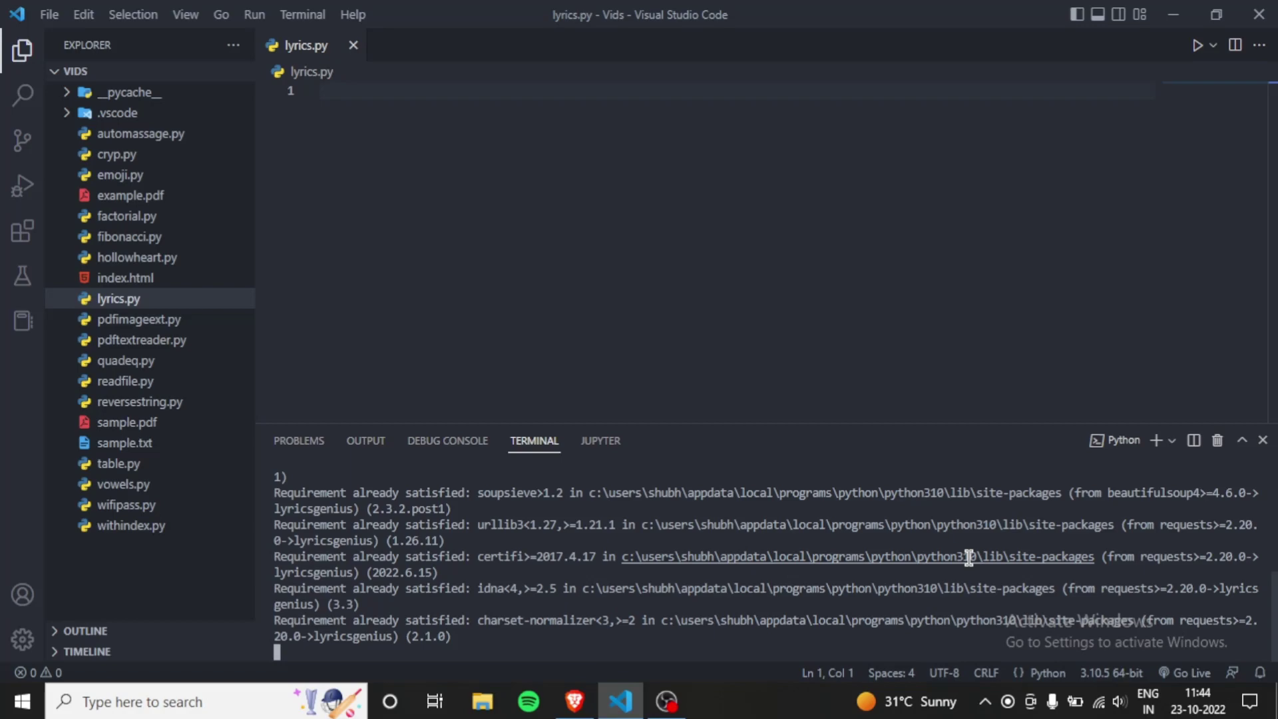
# Add 'import lyricsgenius' at the top of the empty lyrics.py
pyautogui.click(404, 88)
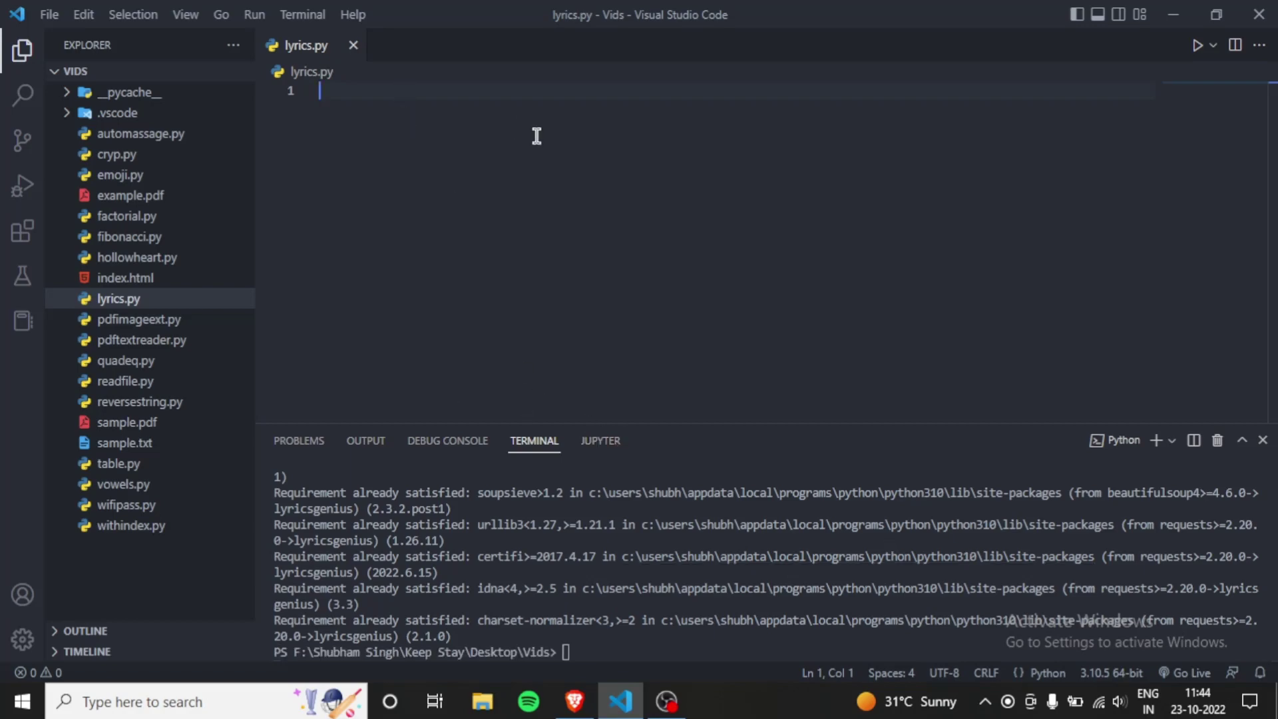
pyautogui.write('im')
pyautogui.press('Return')
pyautogui.write('import l')
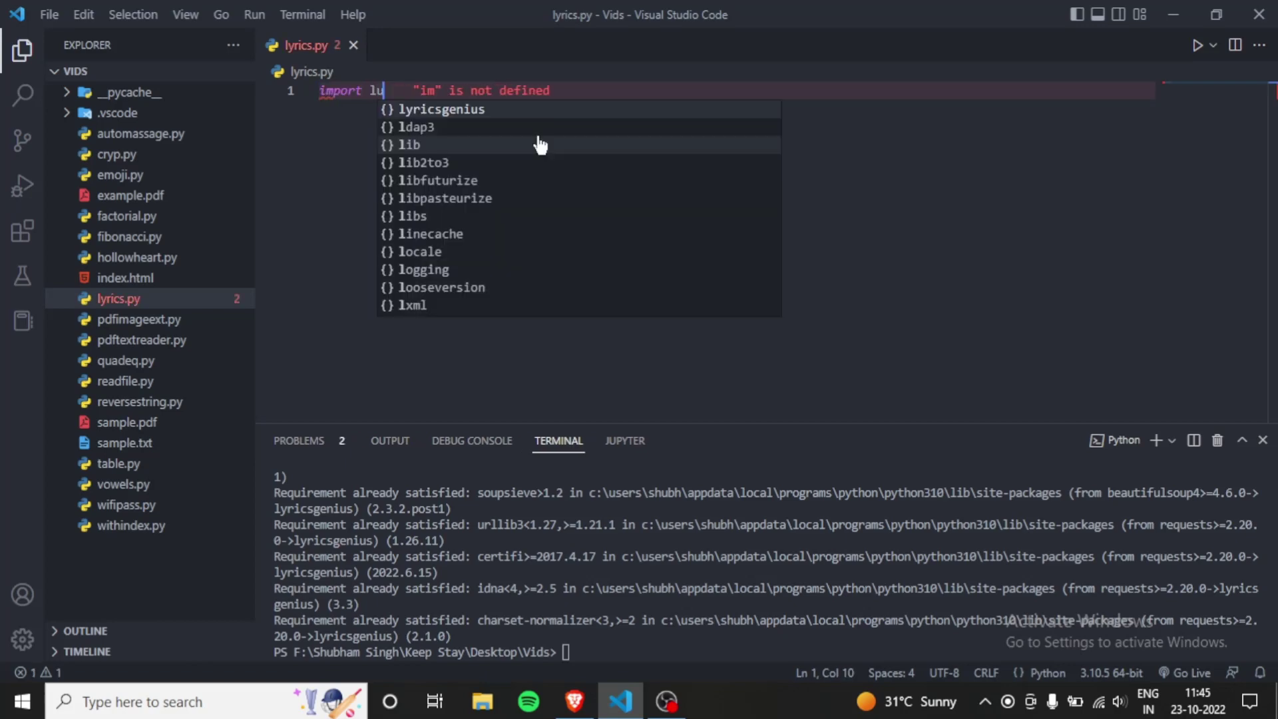
pyautogui.write('u')
pyautogui.press('BackSpace')
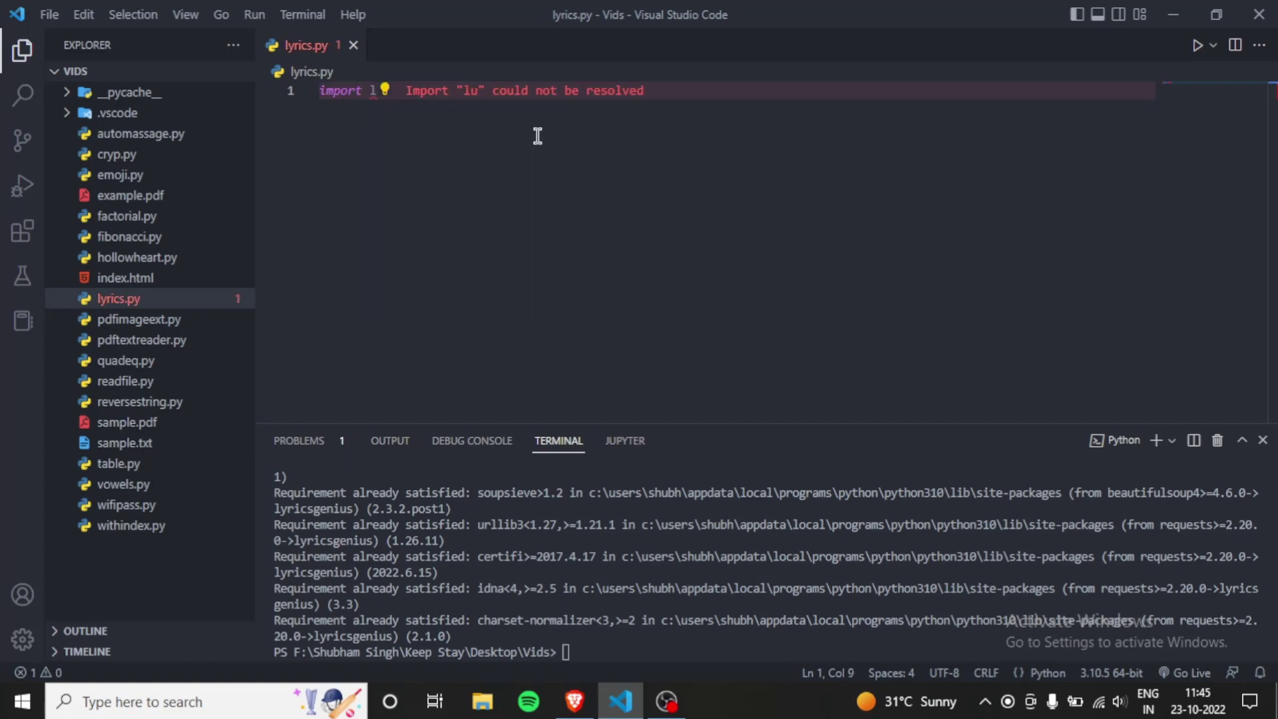
pyautogui.write('yrics')
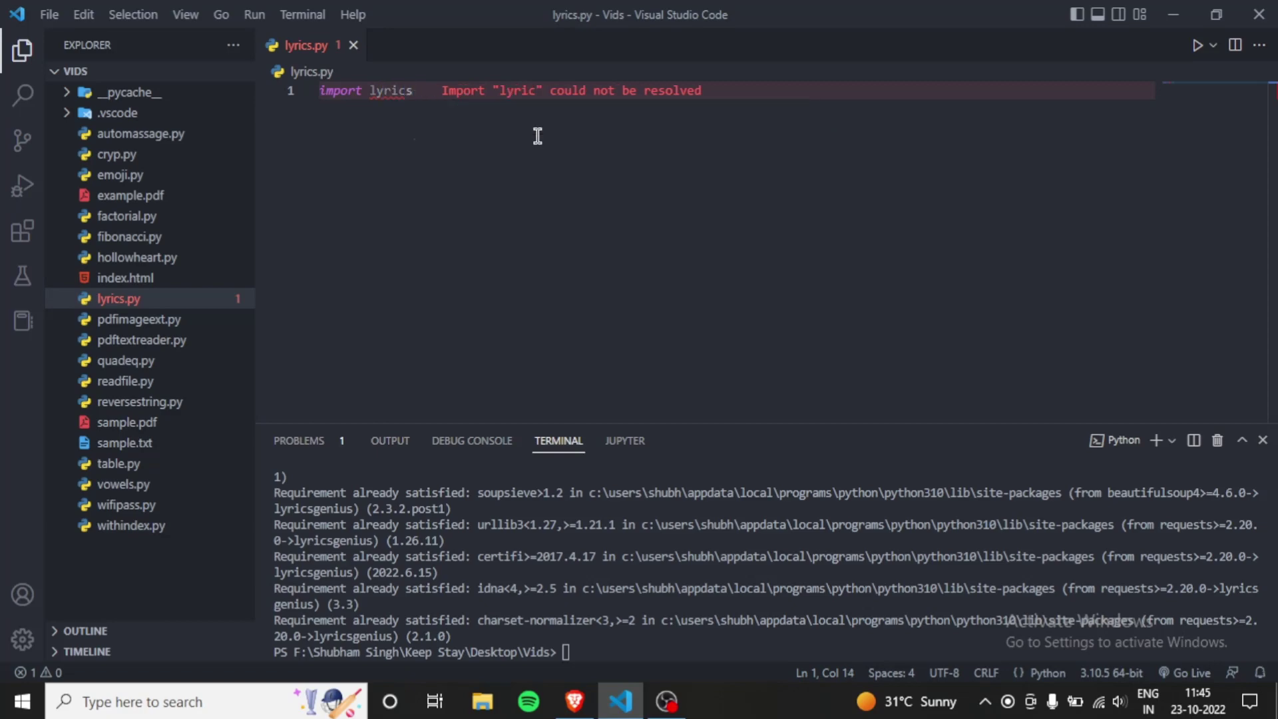
pyautogui.write('ge')
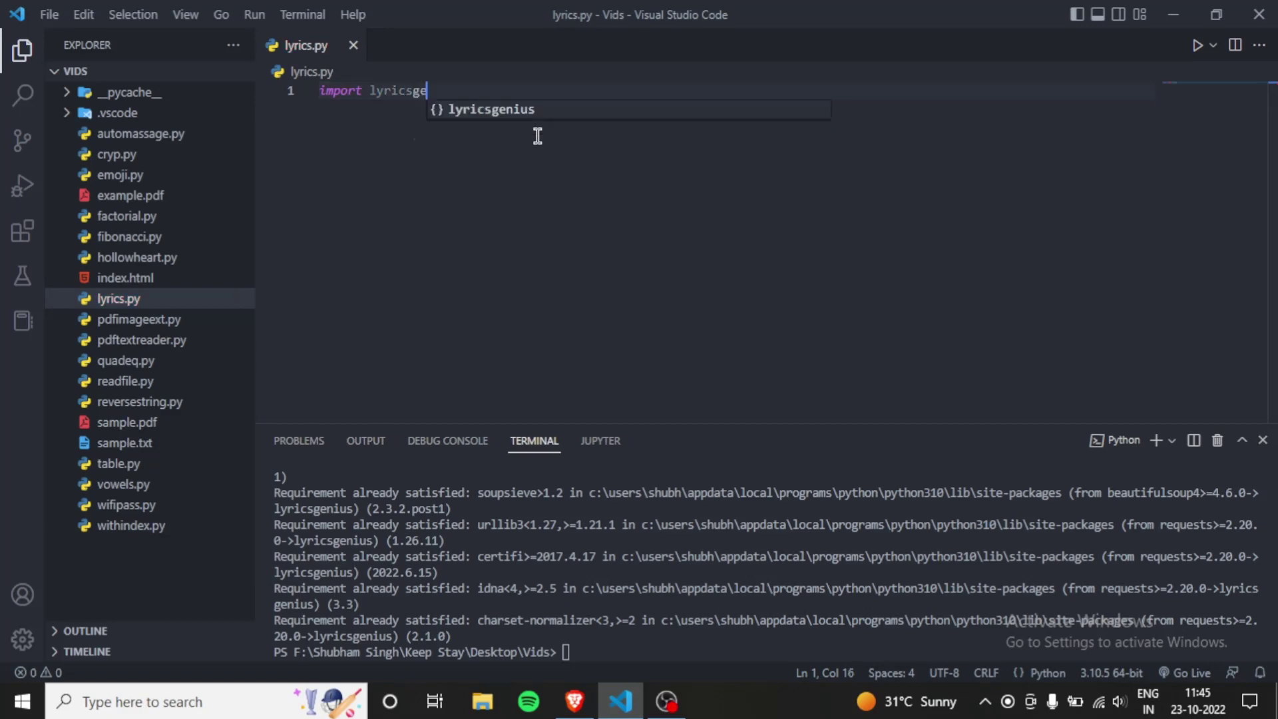
pyautogui.press('Return')
pyautogui.press('Return')
pyautogui.press('Return')
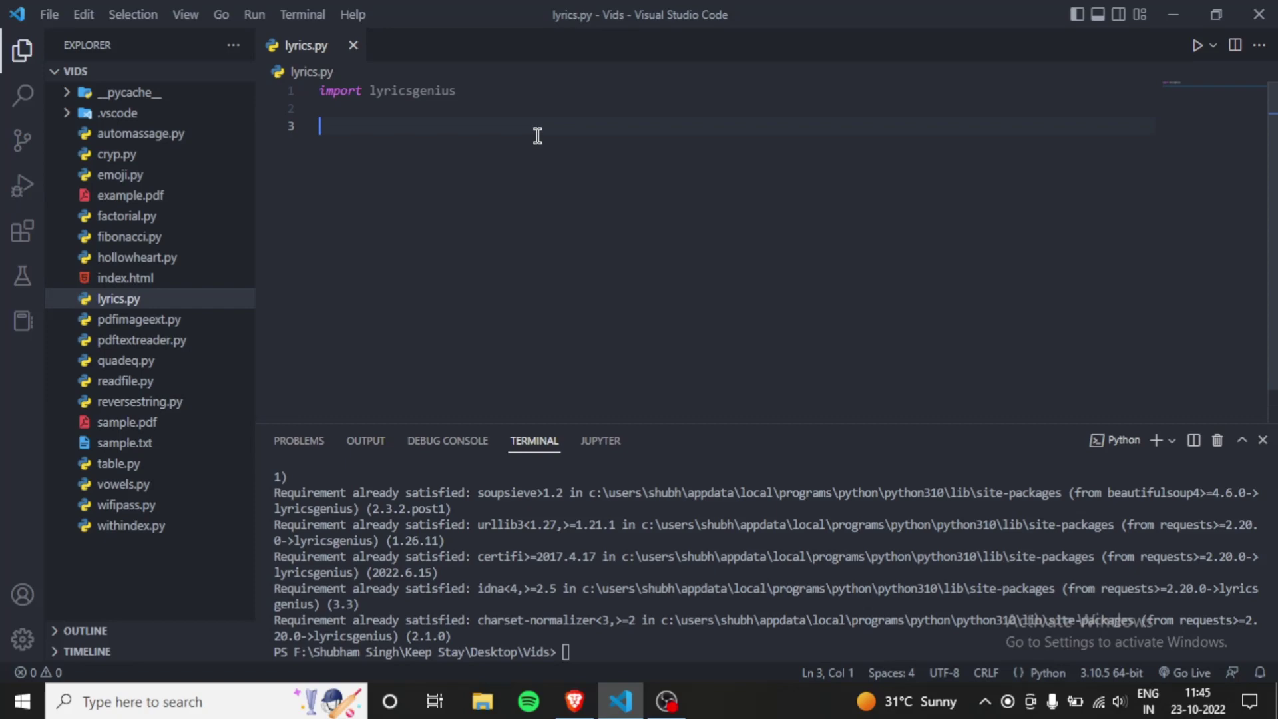
pyautogui.write('gen')
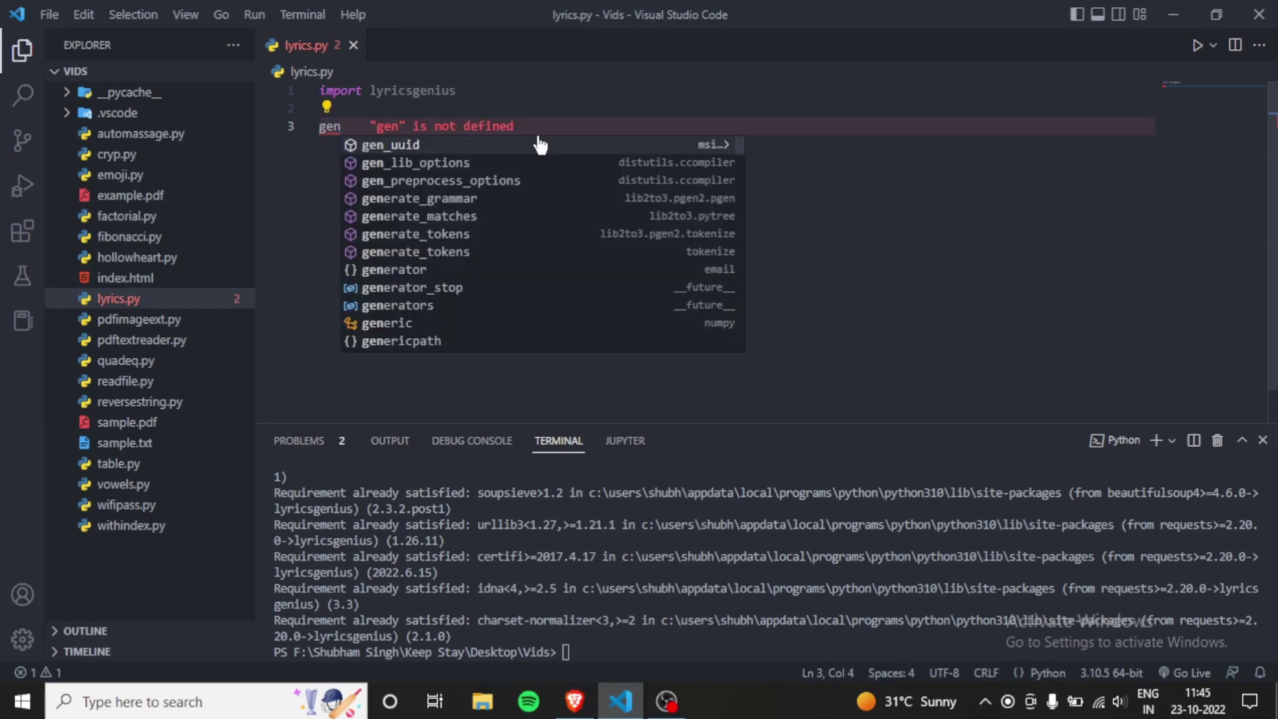
pyautogui.write('ius = ')
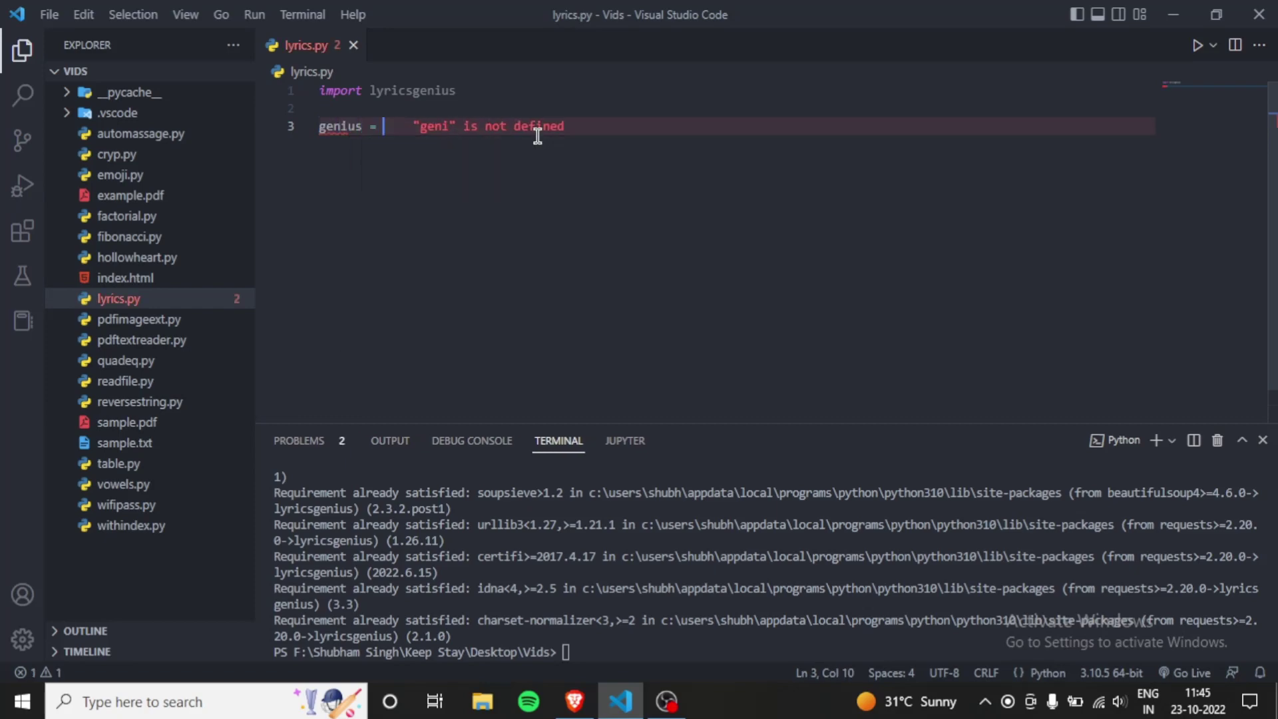
pyautogui.write('lyr')
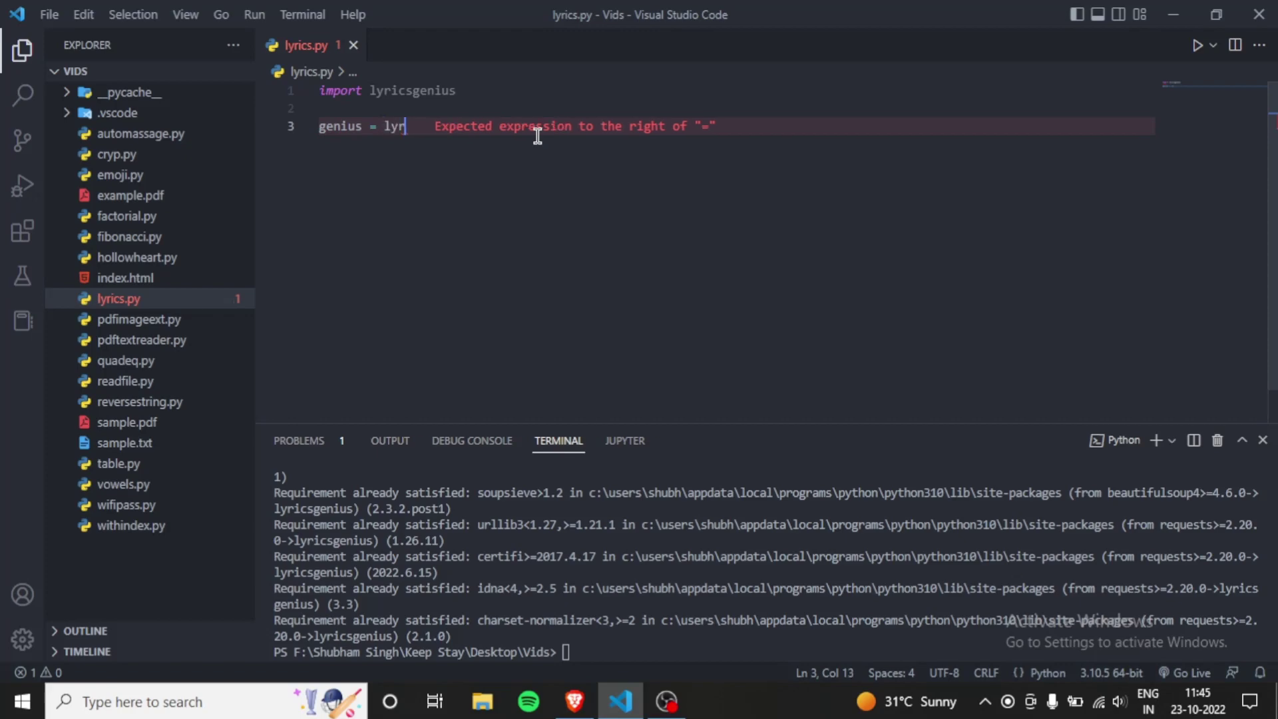
pyautogui.write('icsgenius.')
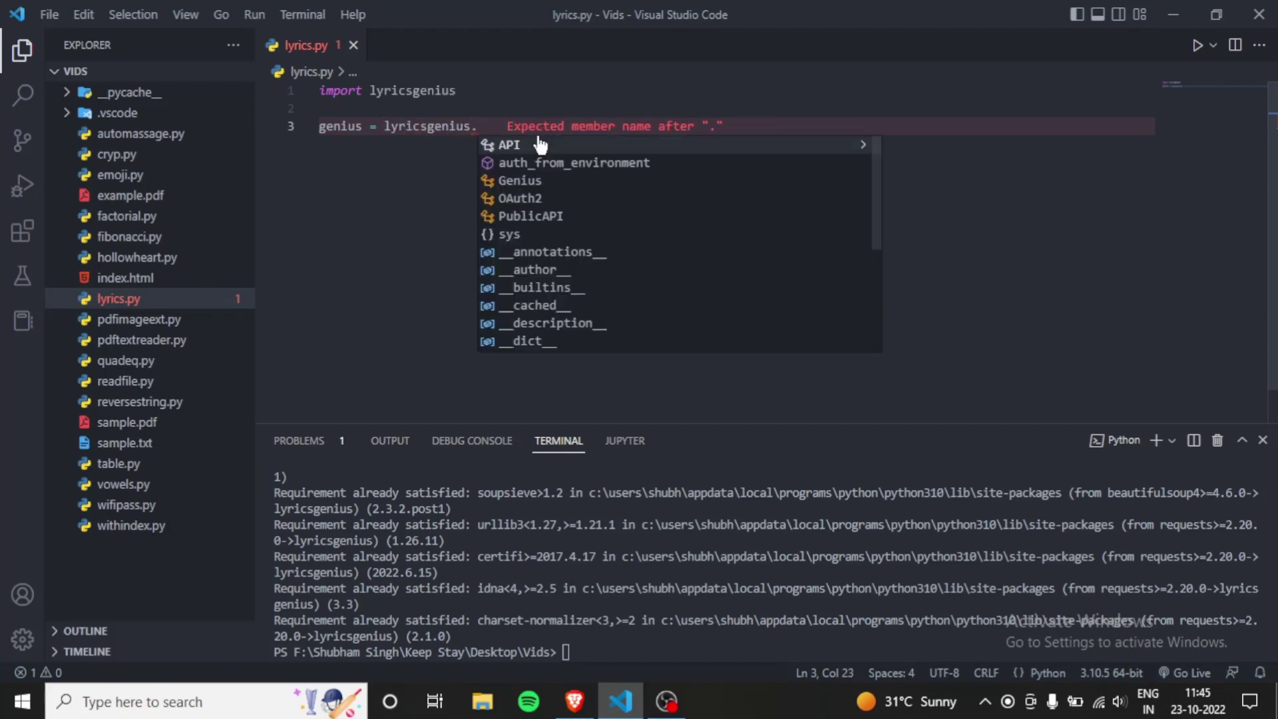
pyautogui.write('G')
# Create a Genius client on line 3 using the pasted access token
pyautogui.click(537, 145)
pyautogui.write('(')
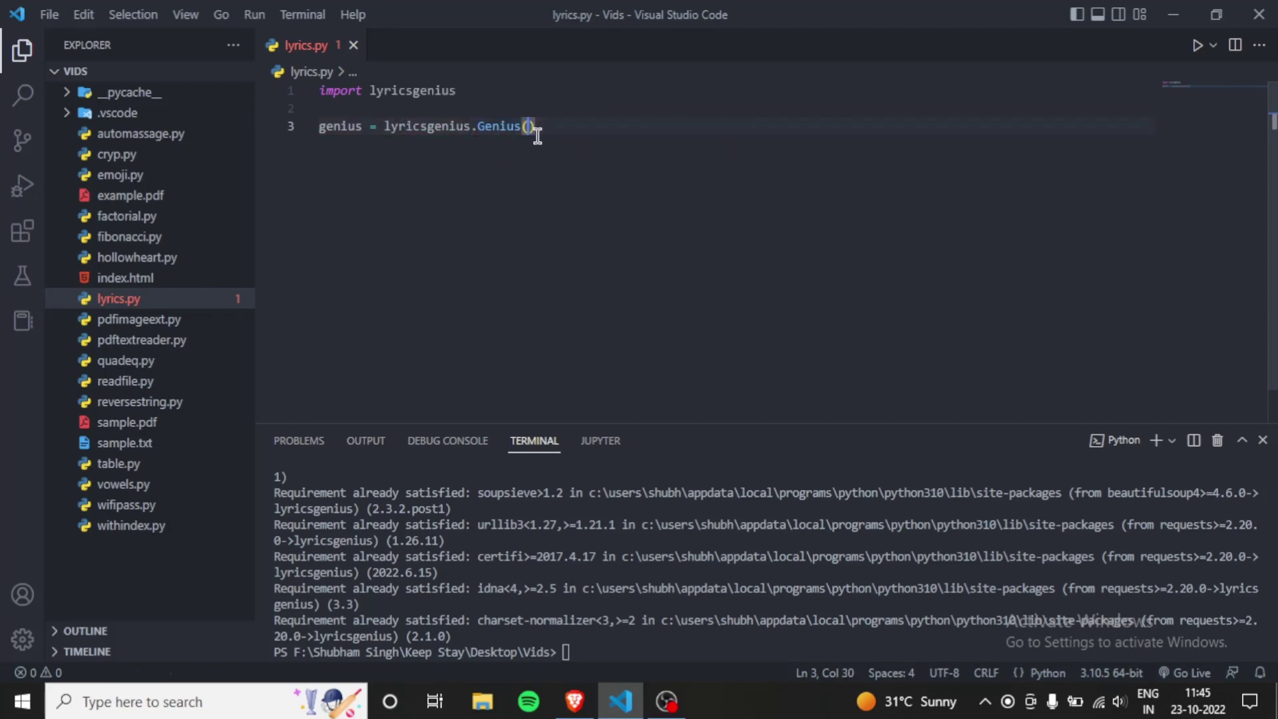
pyautogui.write('"')
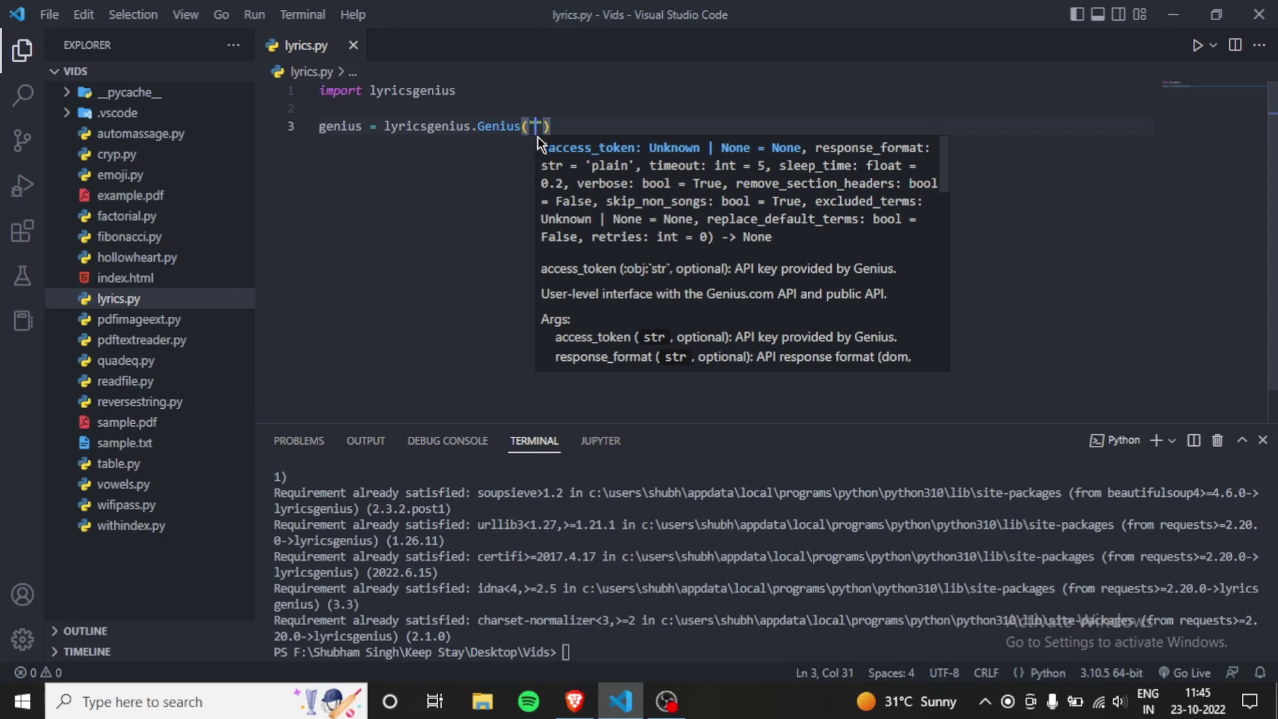
pyautogui.hotkey('ctrl', 'v')
pyautogui.press('End')
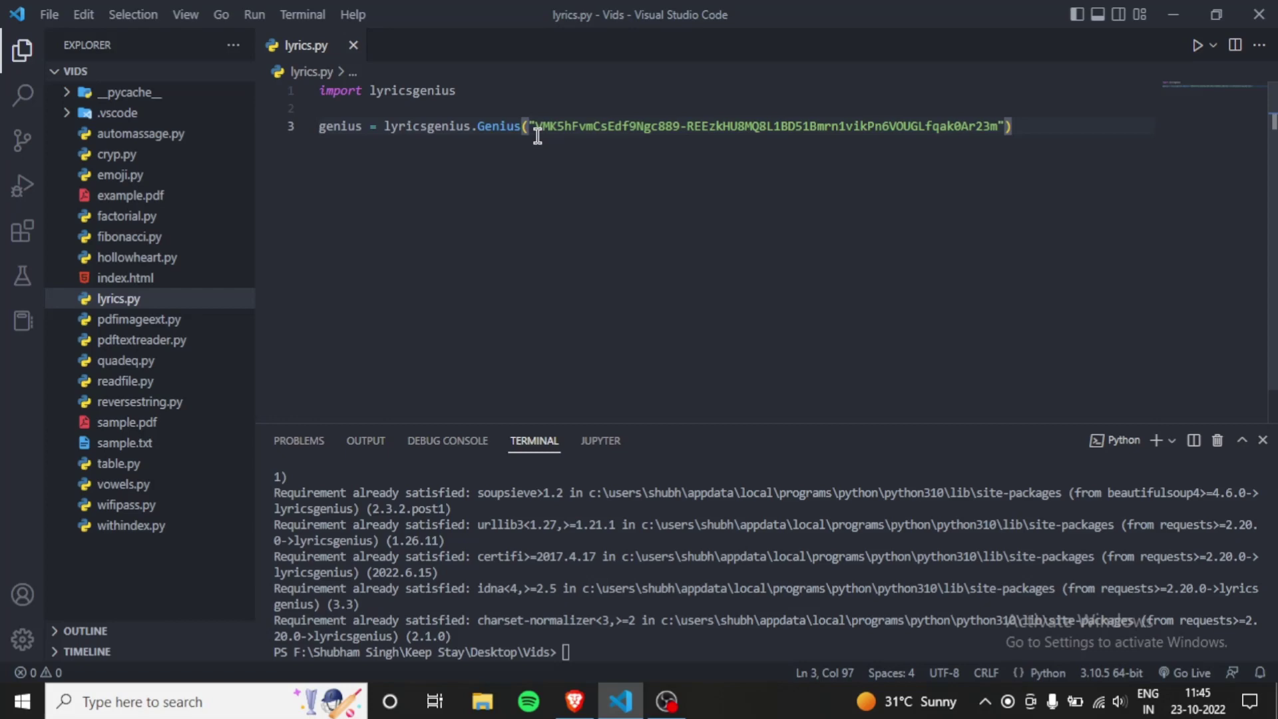
pyautogui.press('Return')
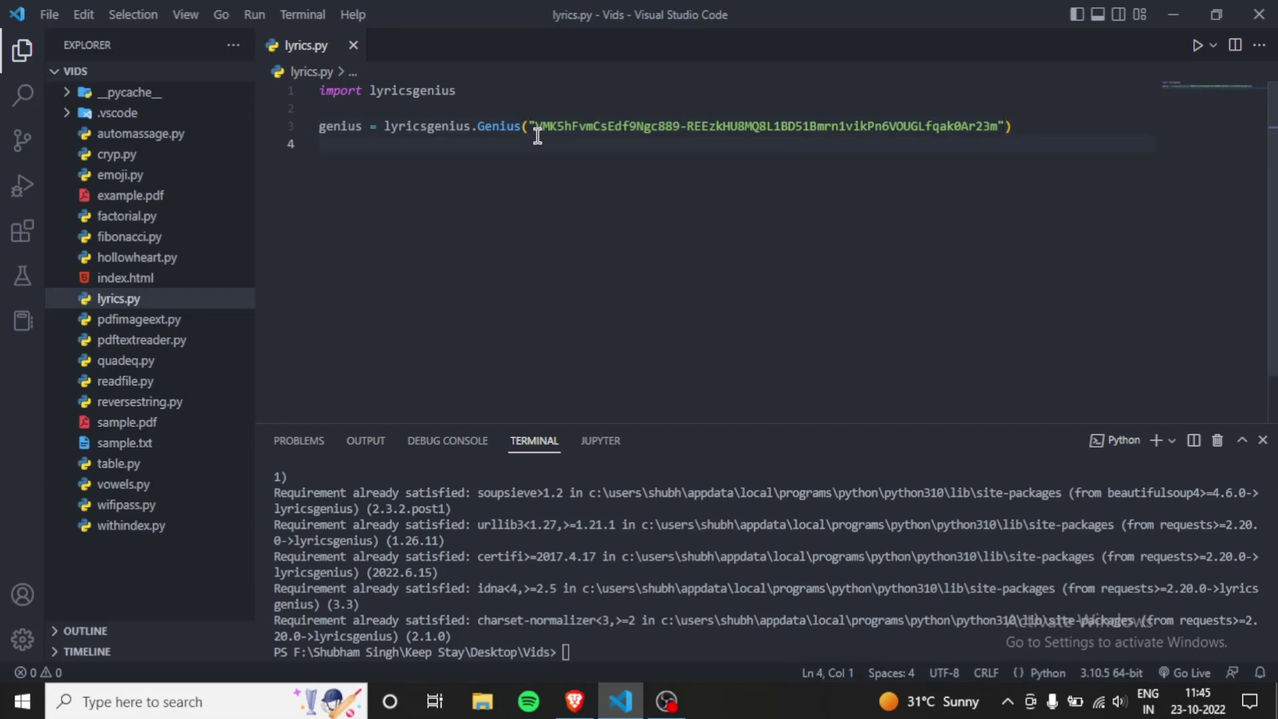
pyautogui.write('artist ')
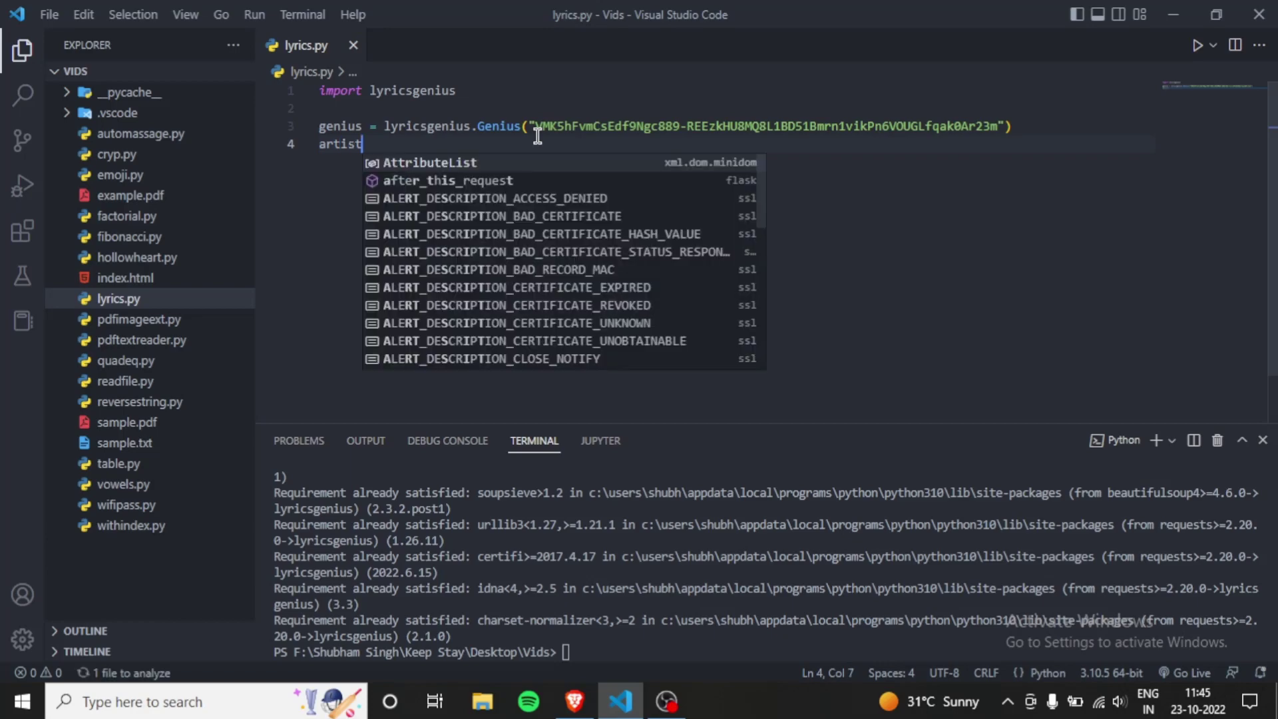
pyautogui.write('= ')
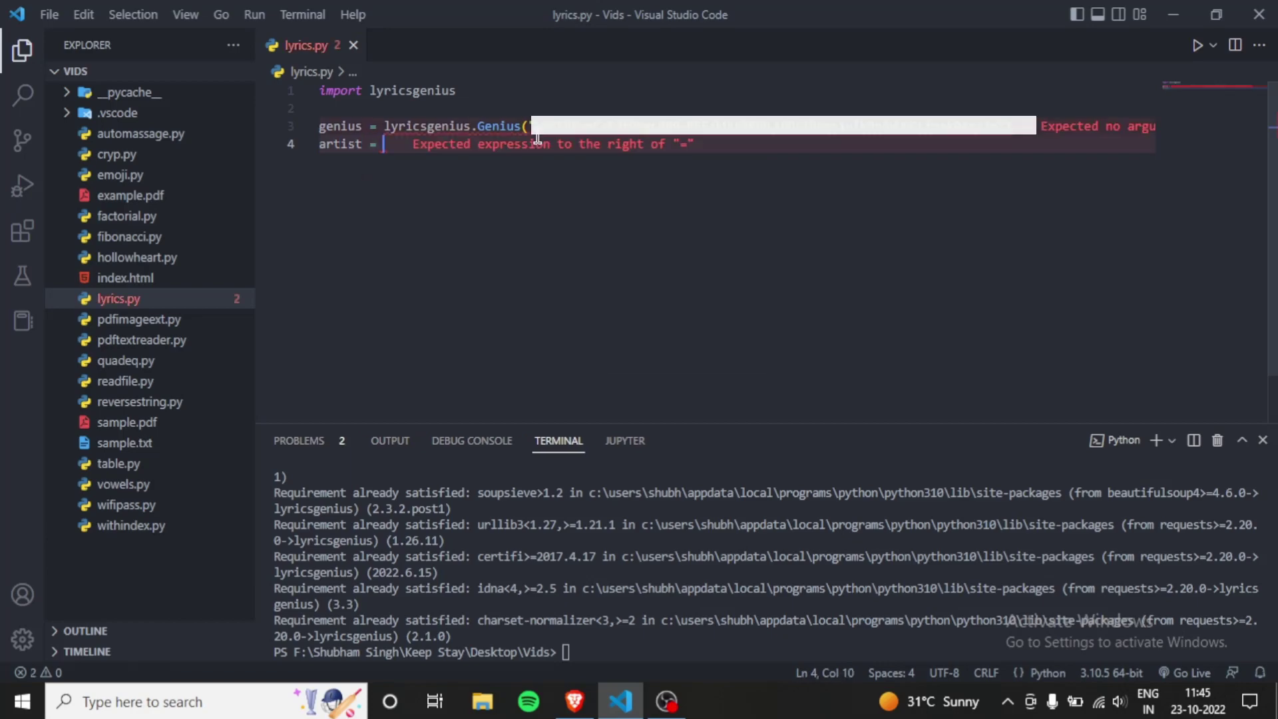
pyautogui.write('gen')
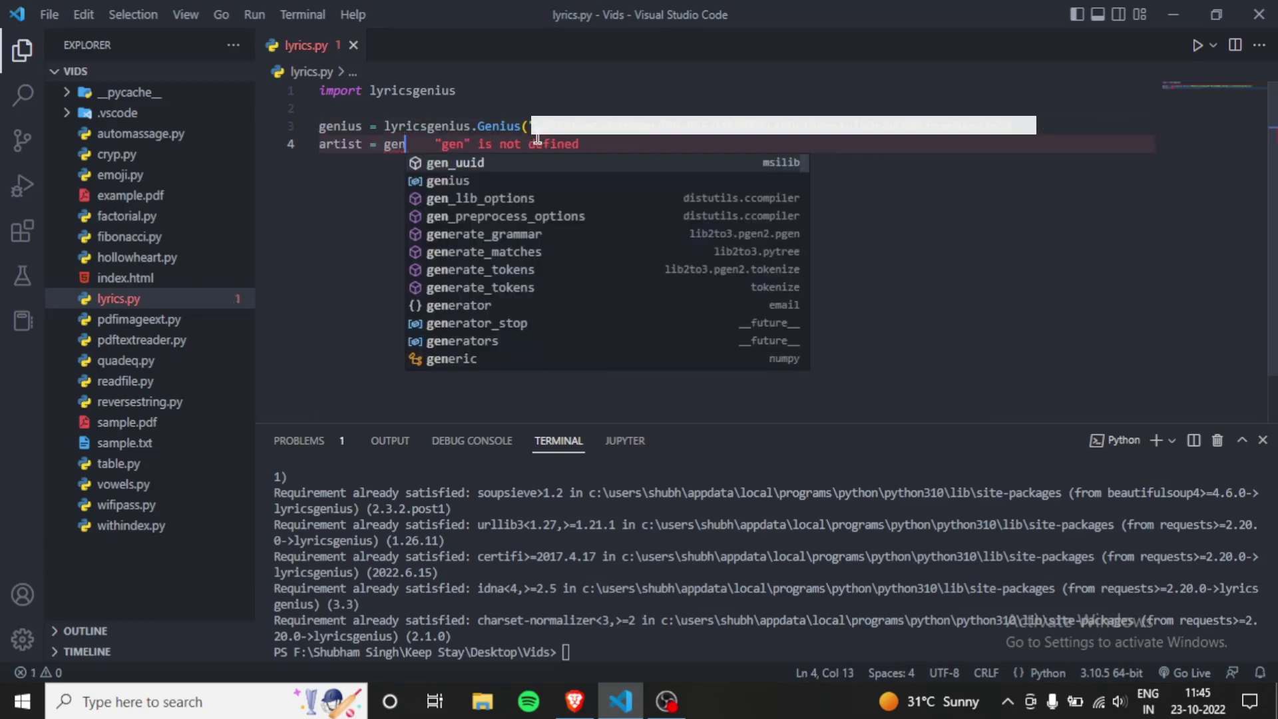
# Write genius.search_artist("Sia", max_songs=0, sort="title") into artist on line 4
pyautogui.press('Down')
pyautogui.press('Return')
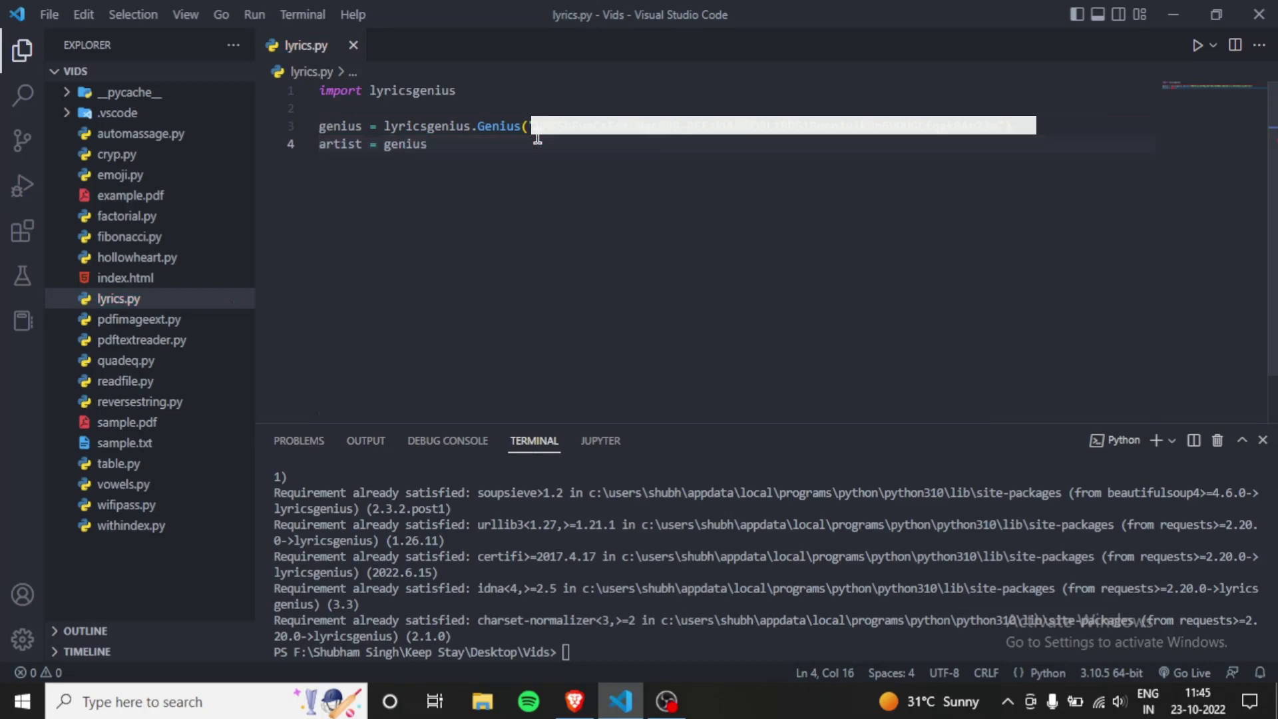
pyautogui.write('.')
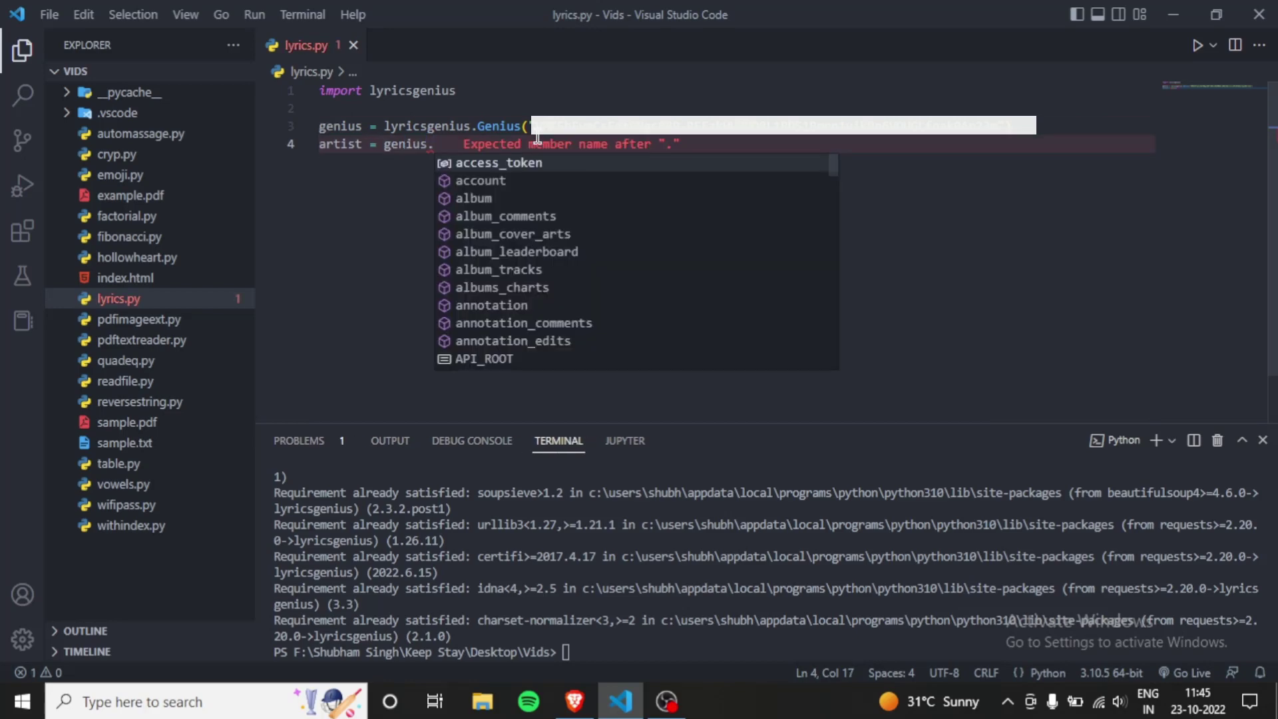
pyautogui.write('sssssssssssssss')
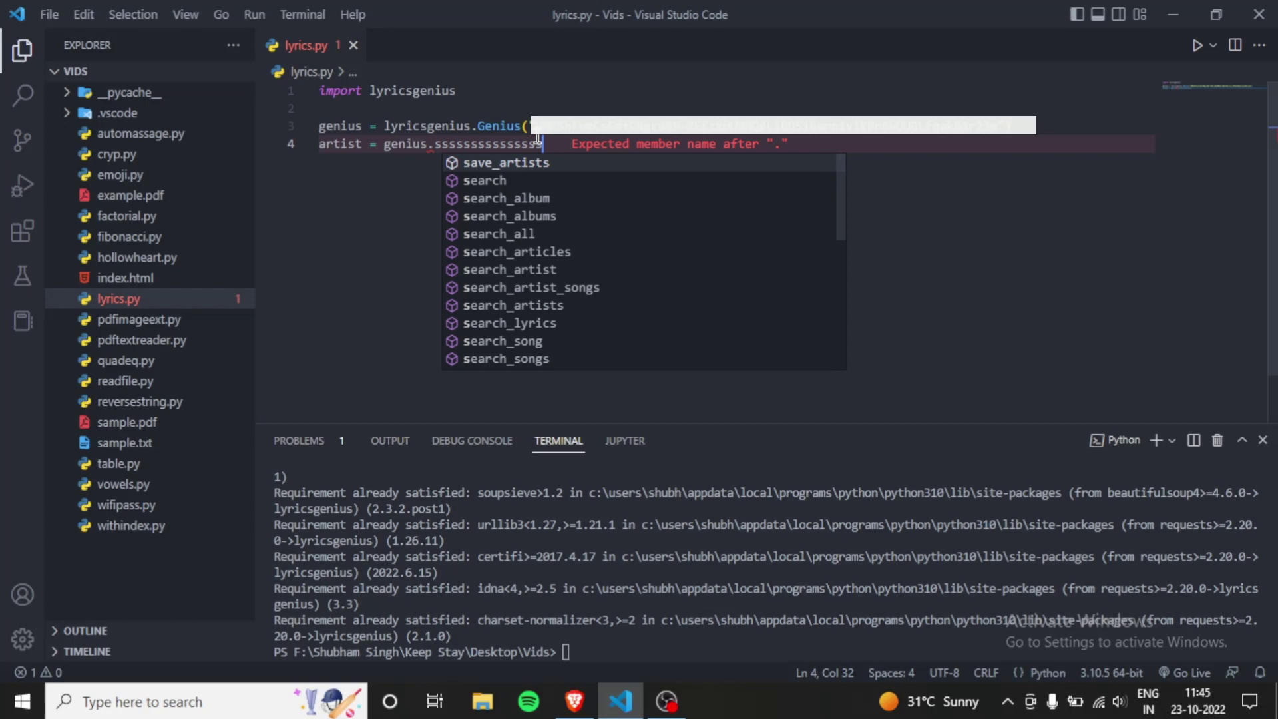
pyautogui.write('ssss')
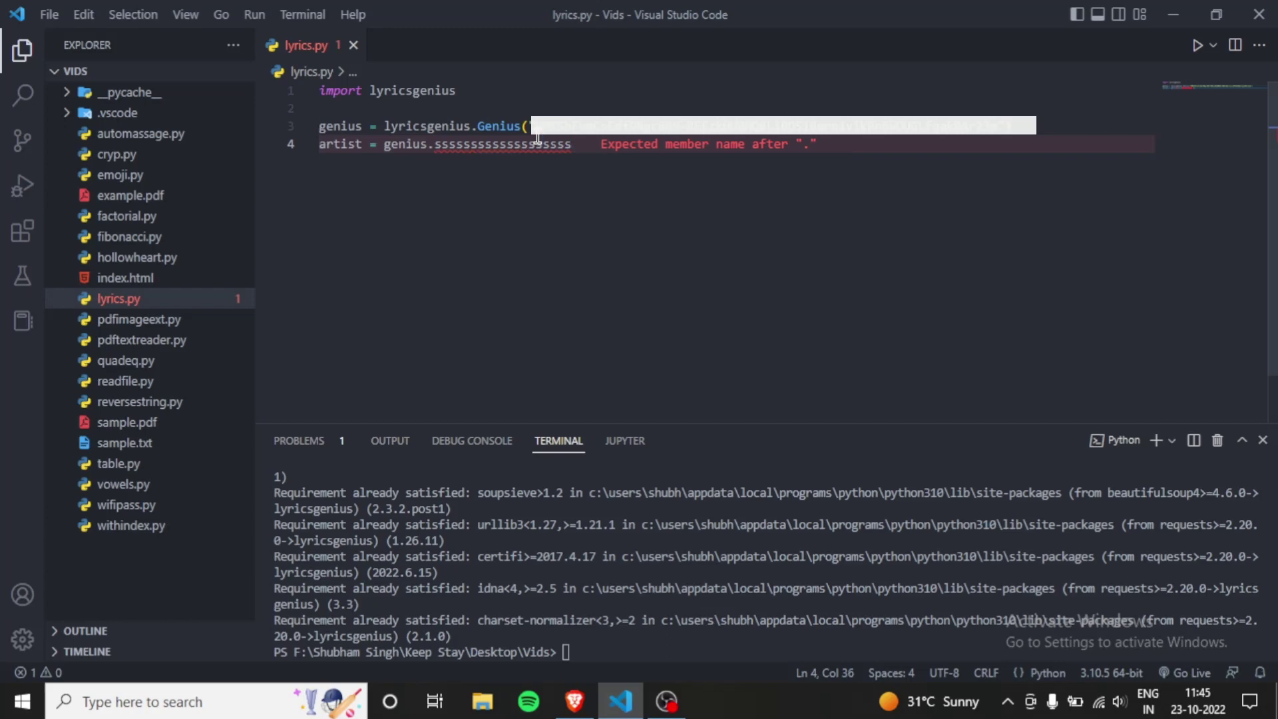
pyautogui.press('BackSpace')
pyautogui.press('BackSpace')
pyautogui.press('BackSpace')
pyautogui.write('ea')
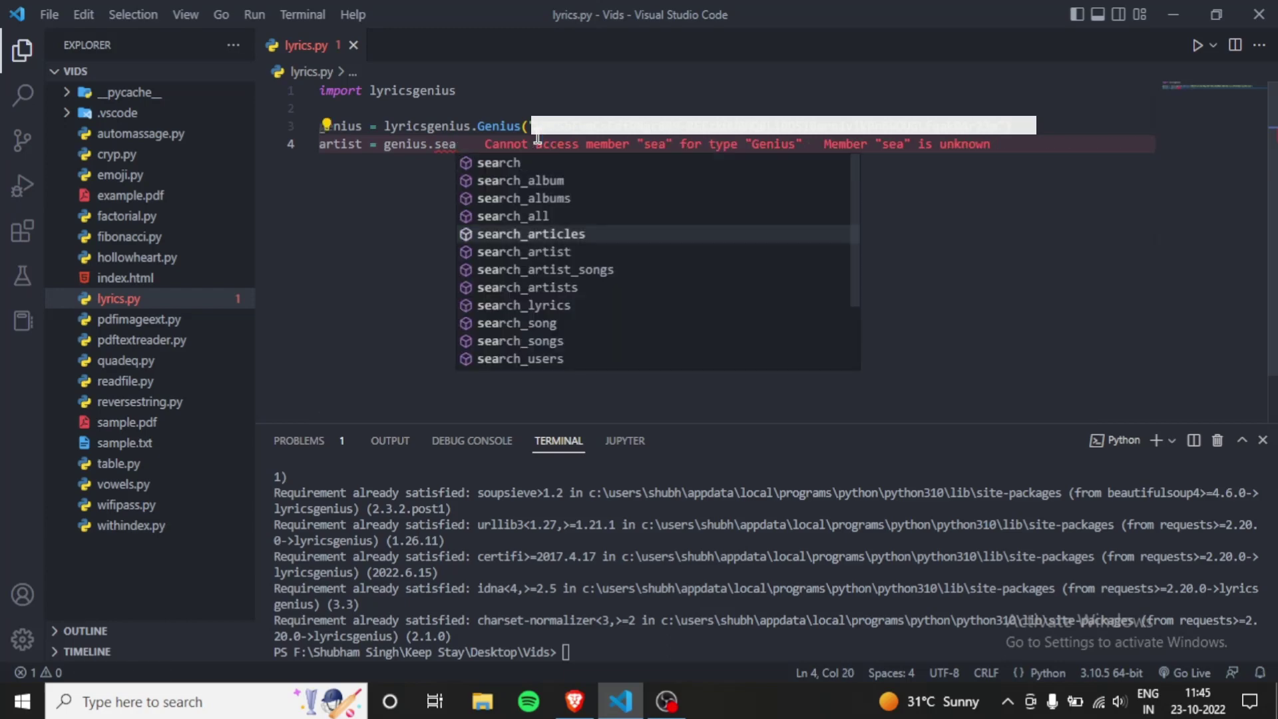
pyautogui.press('Down')
pyautogui.press('Return')
pyautogui.write('(')
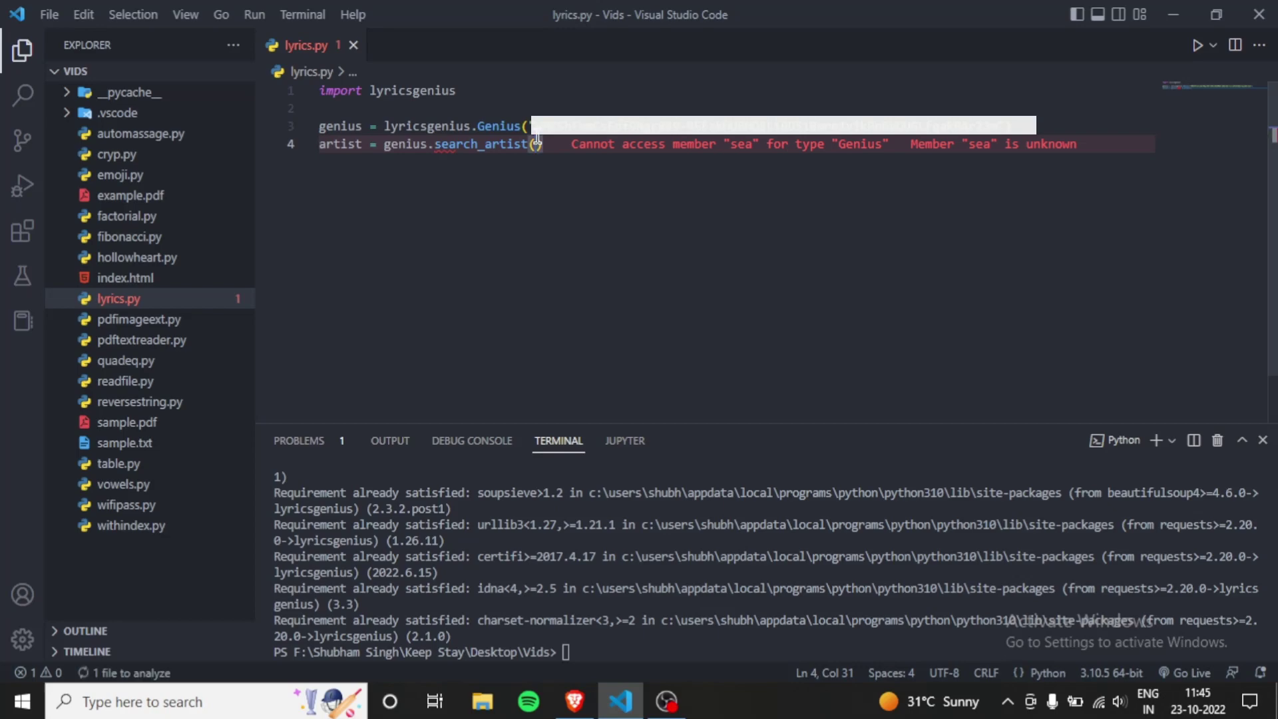
pyautogui.write('"')
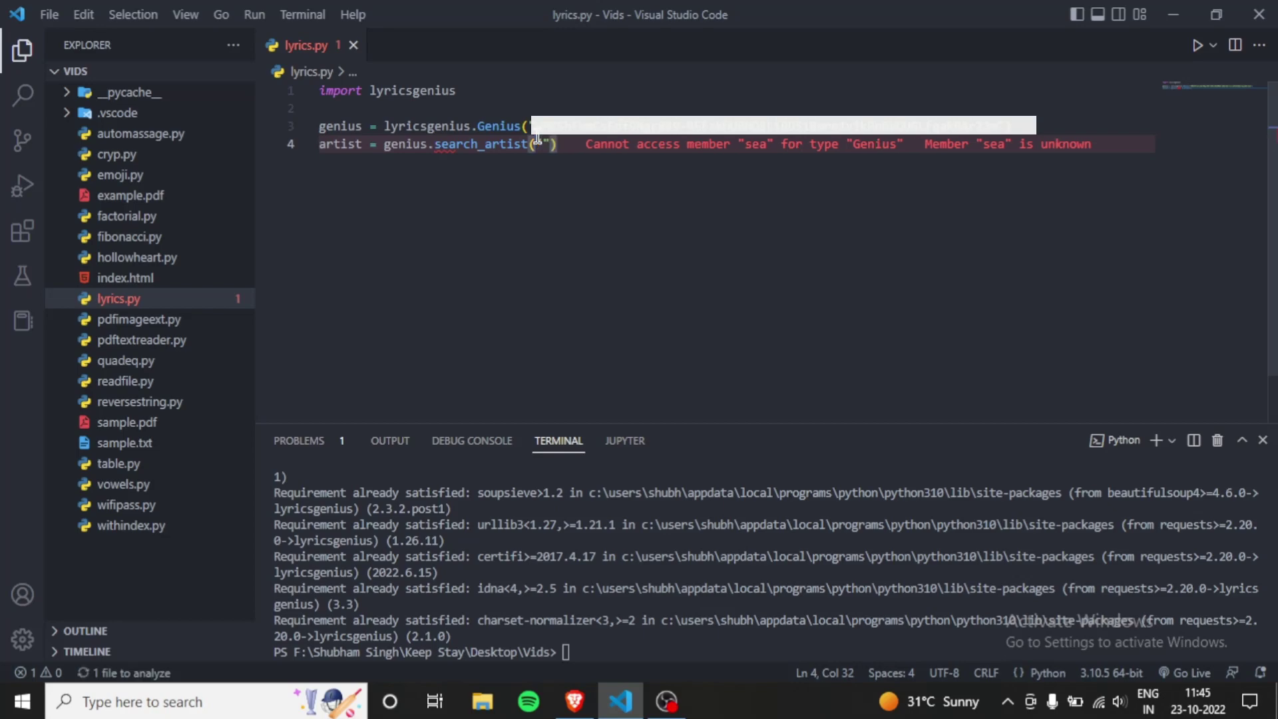
pyautogui.write('Sia", ')
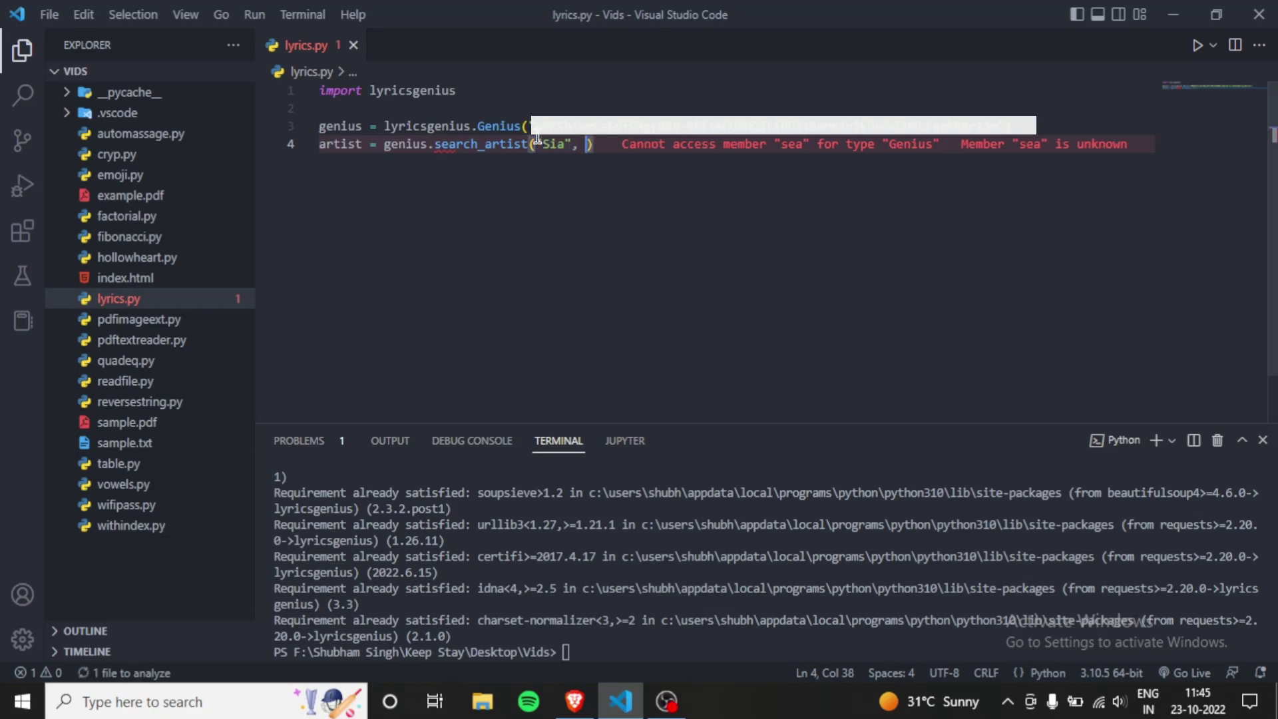
pyautogui.write('max')
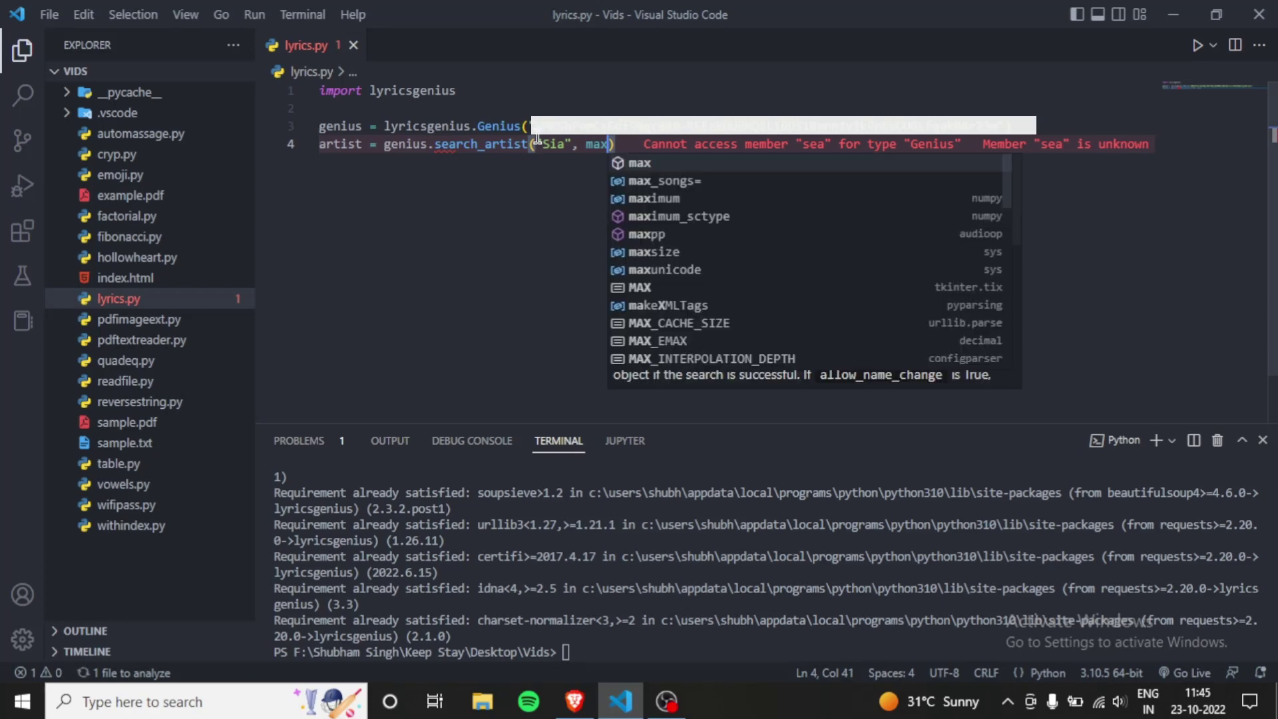
pyautogui.press('Down')
pyautogui.press('Return')
pyautogui.write('0,')
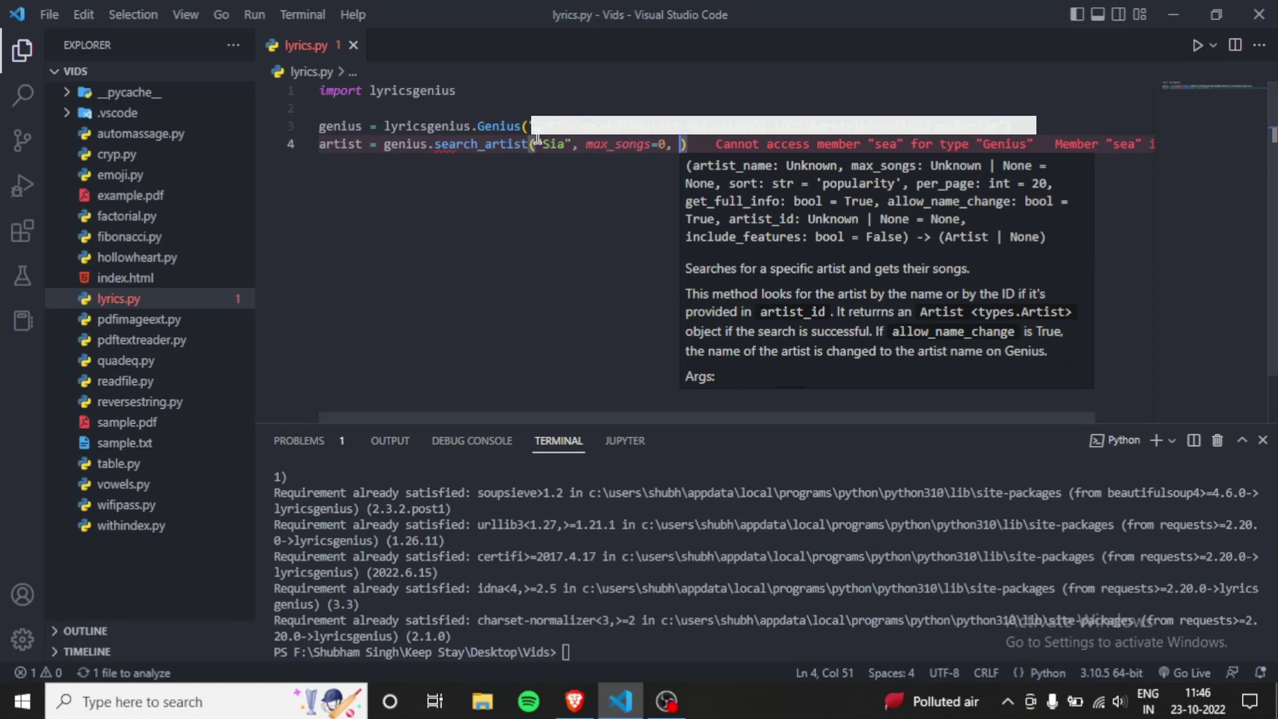
pyautogui.write(' sort=')
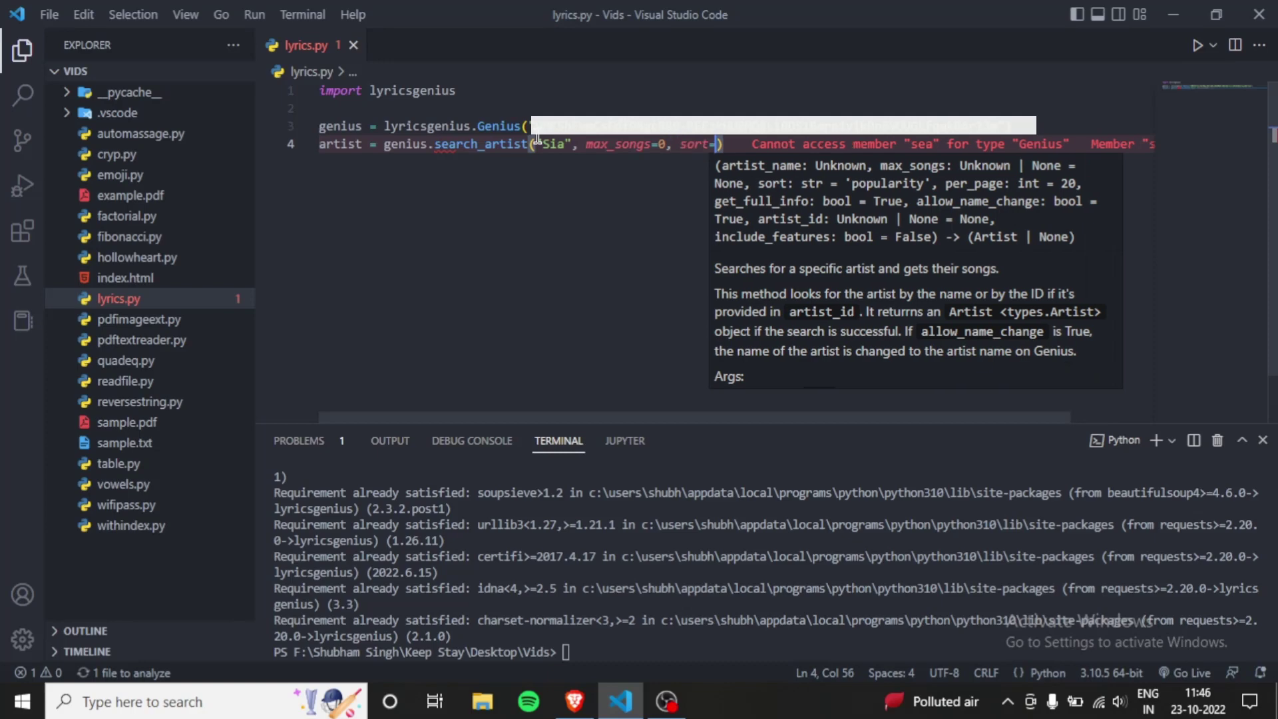
pyautogui.write('"title")')
pyautogui.press('Return')
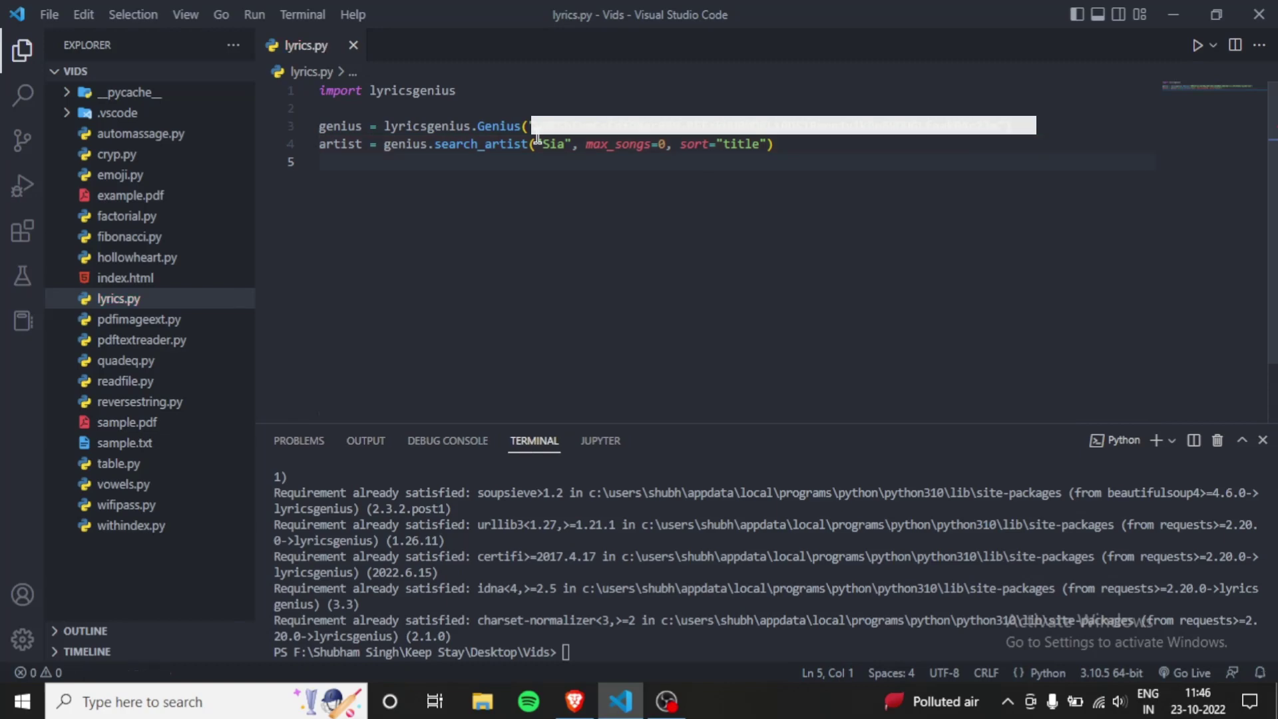
pyautogui.write('son')
pyautogui.write('g = artist')
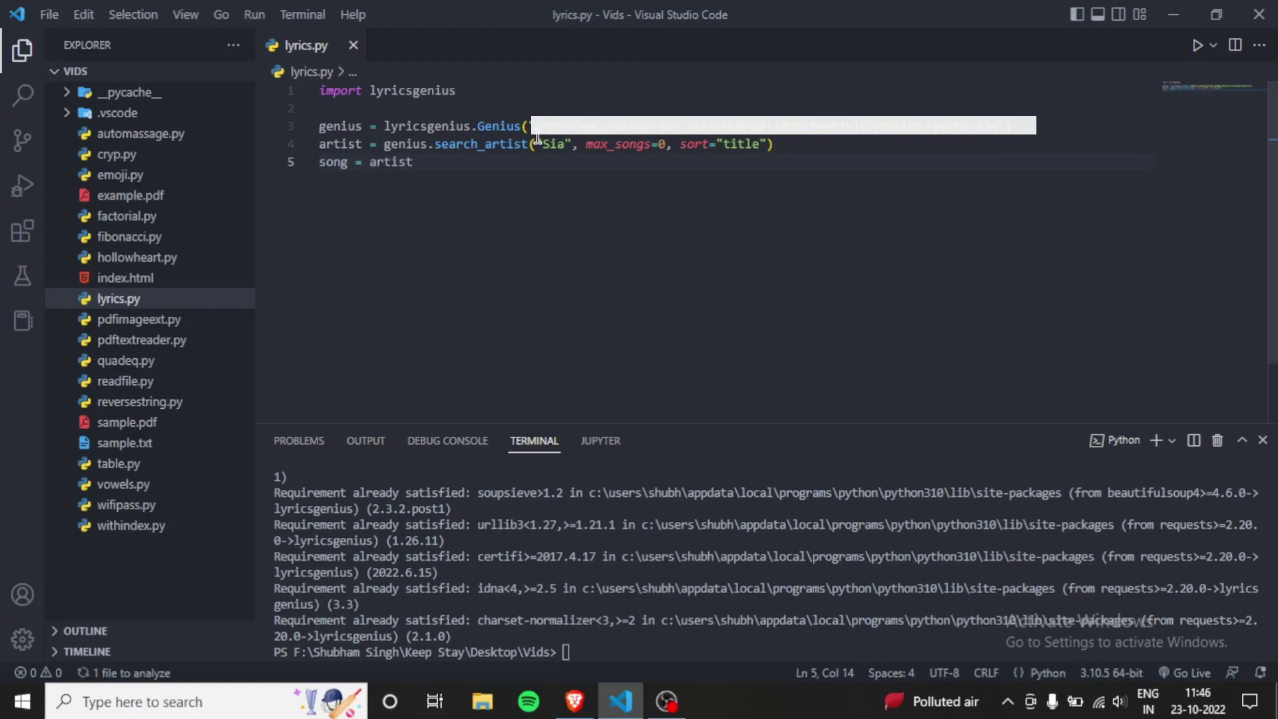
pyautogui.write('.song(')
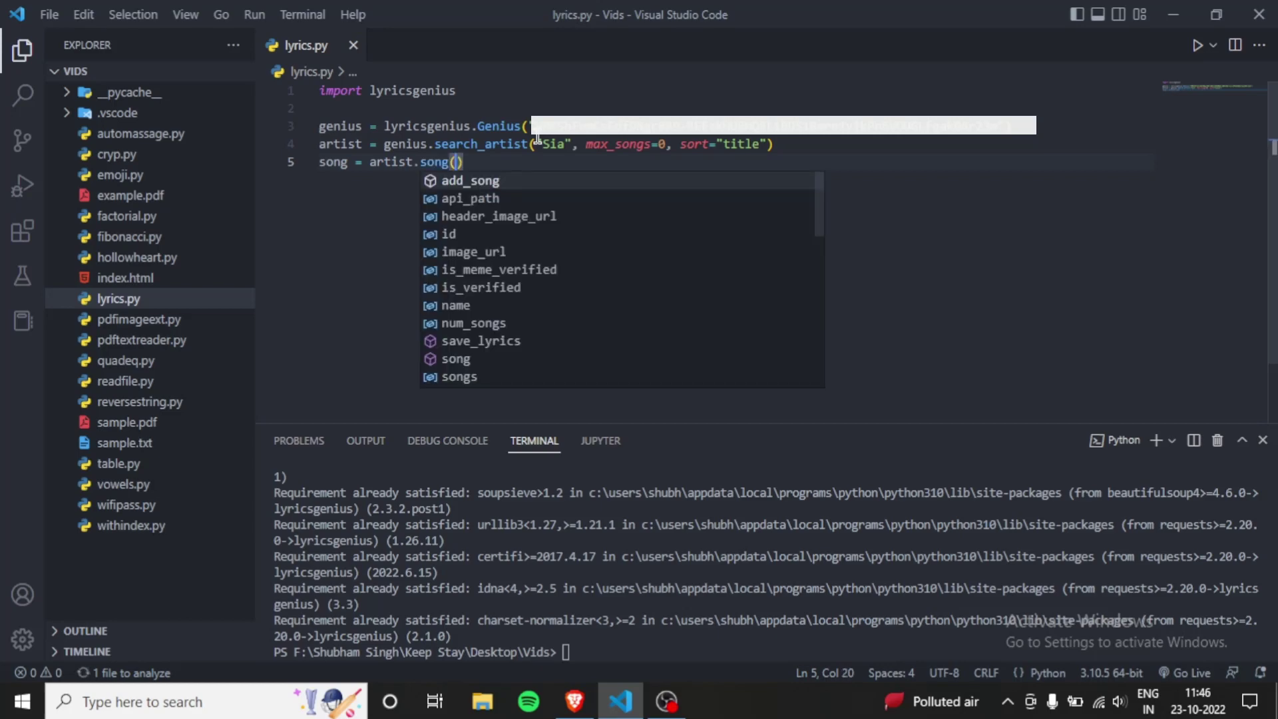
pyautogui.write('"')
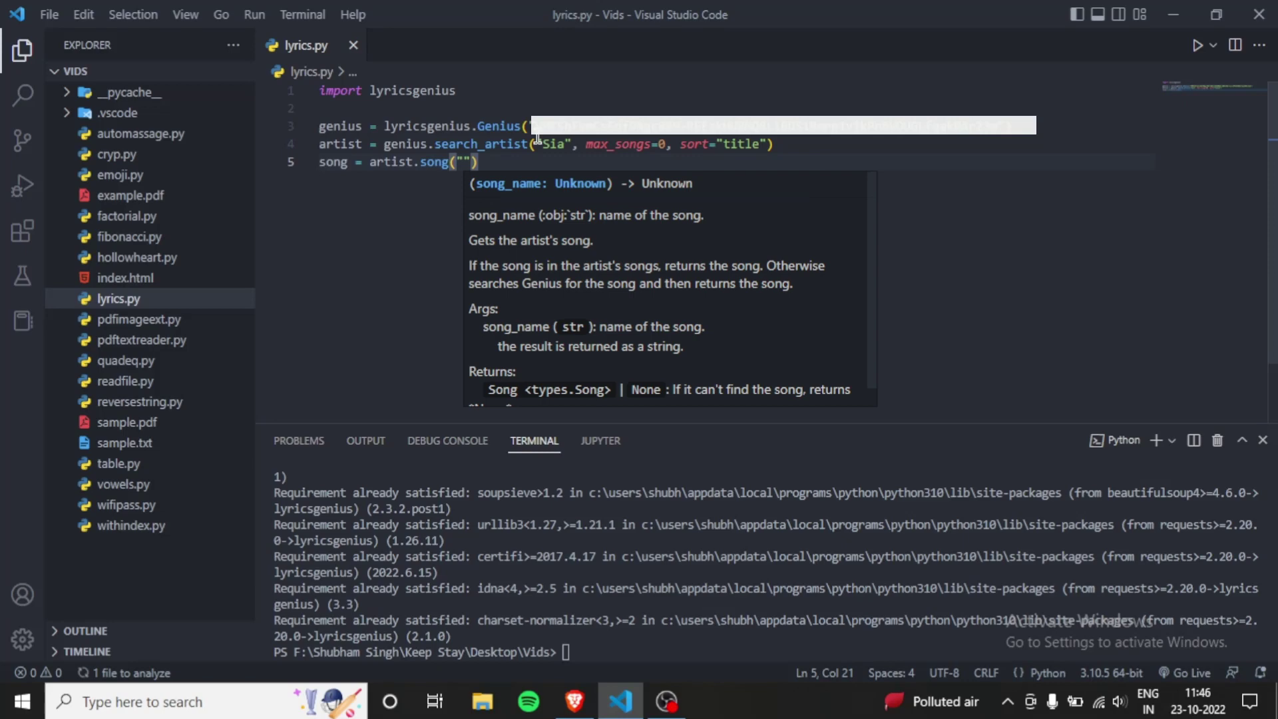
pyautogui.write('Unstoppable")')
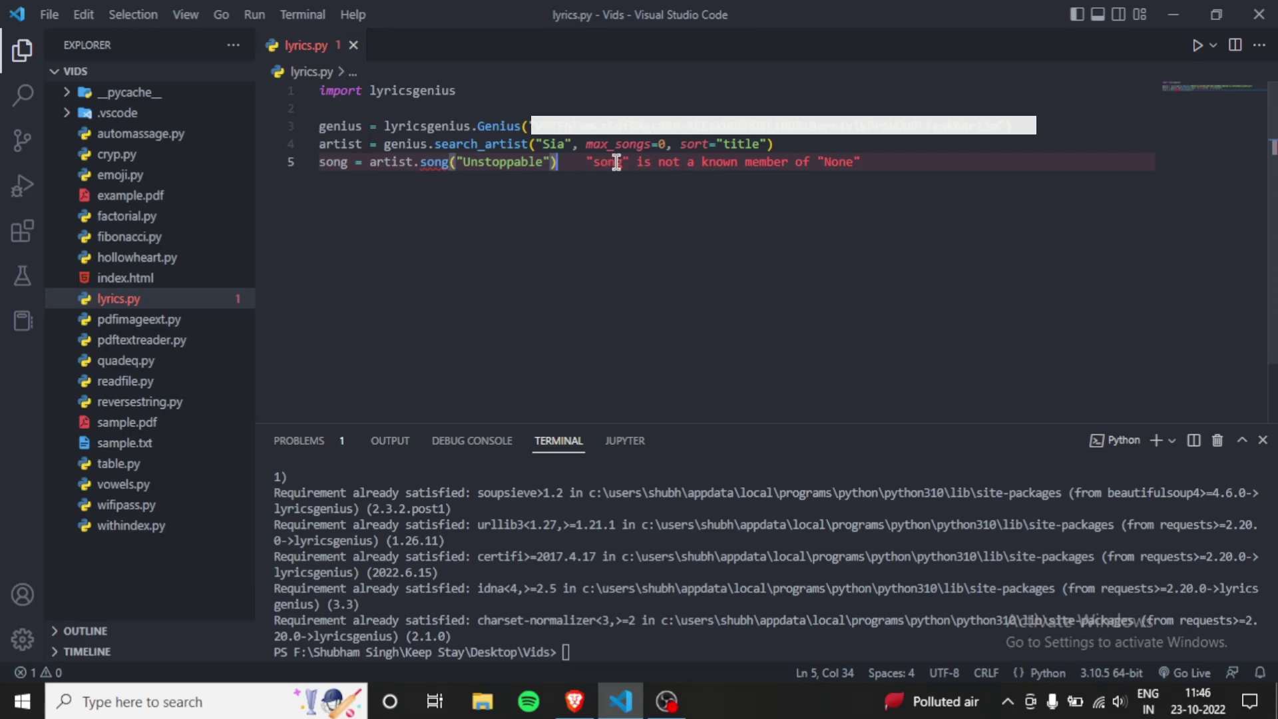
# Write song = artist.song("Unstoppable") on line 5 and start a new line
pyautogui.press('Return')
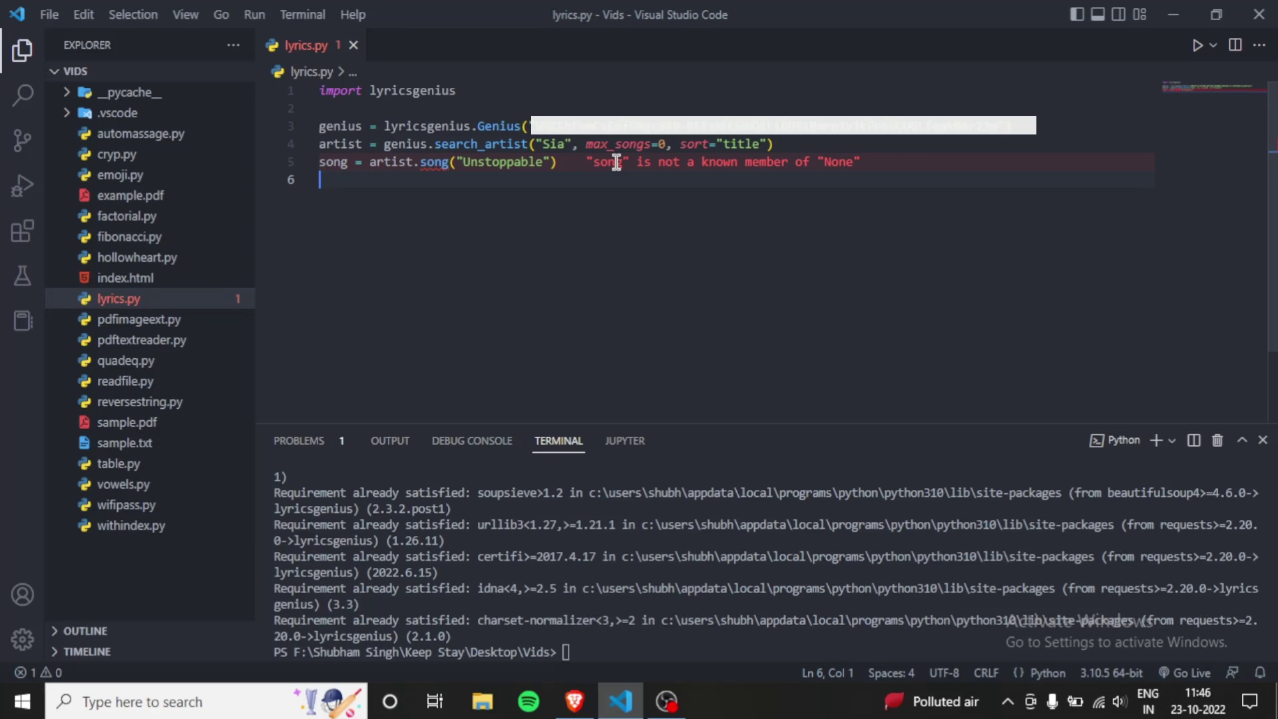
pyautogui.write('with o')
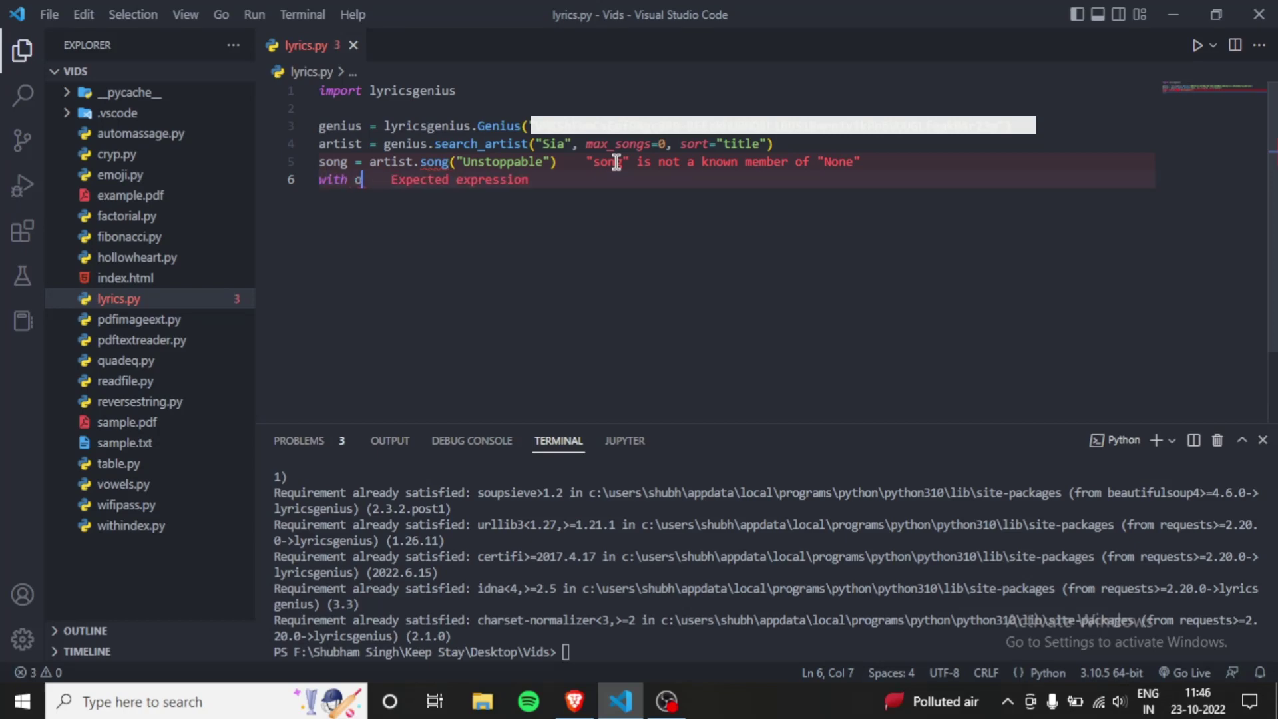
pyautogui.write('p')
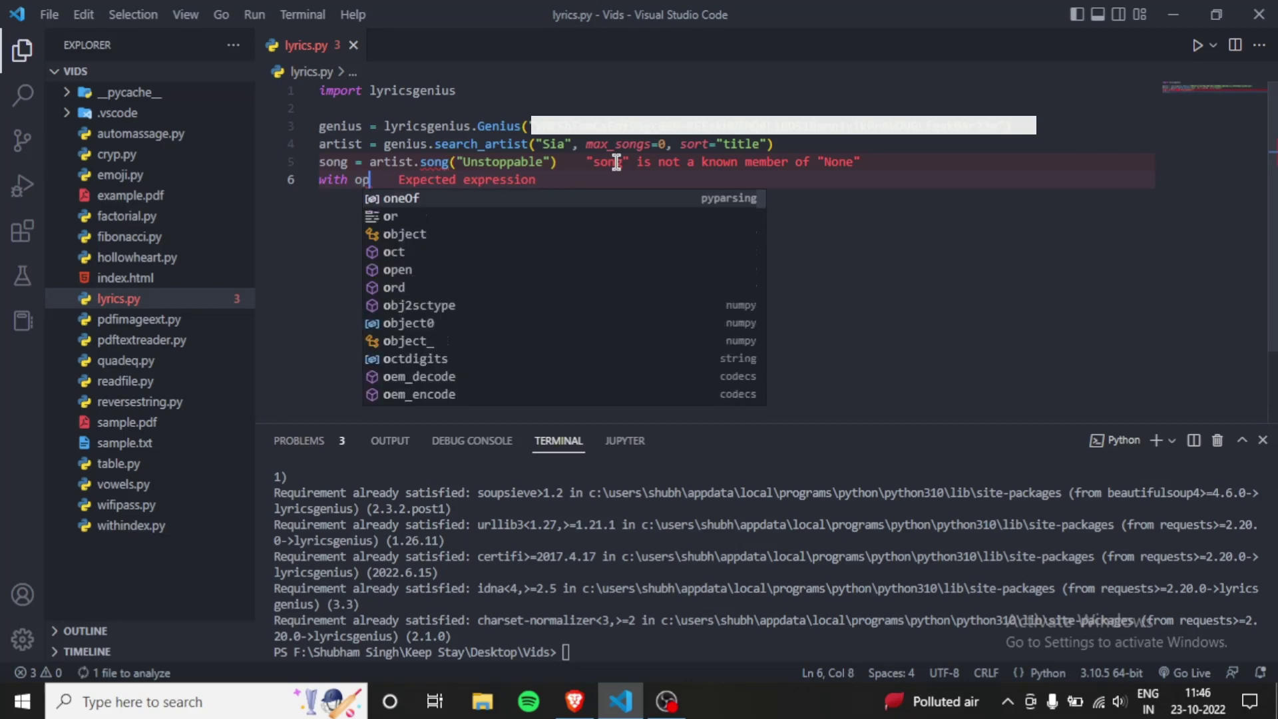
pyautogui.write("en('lyri")
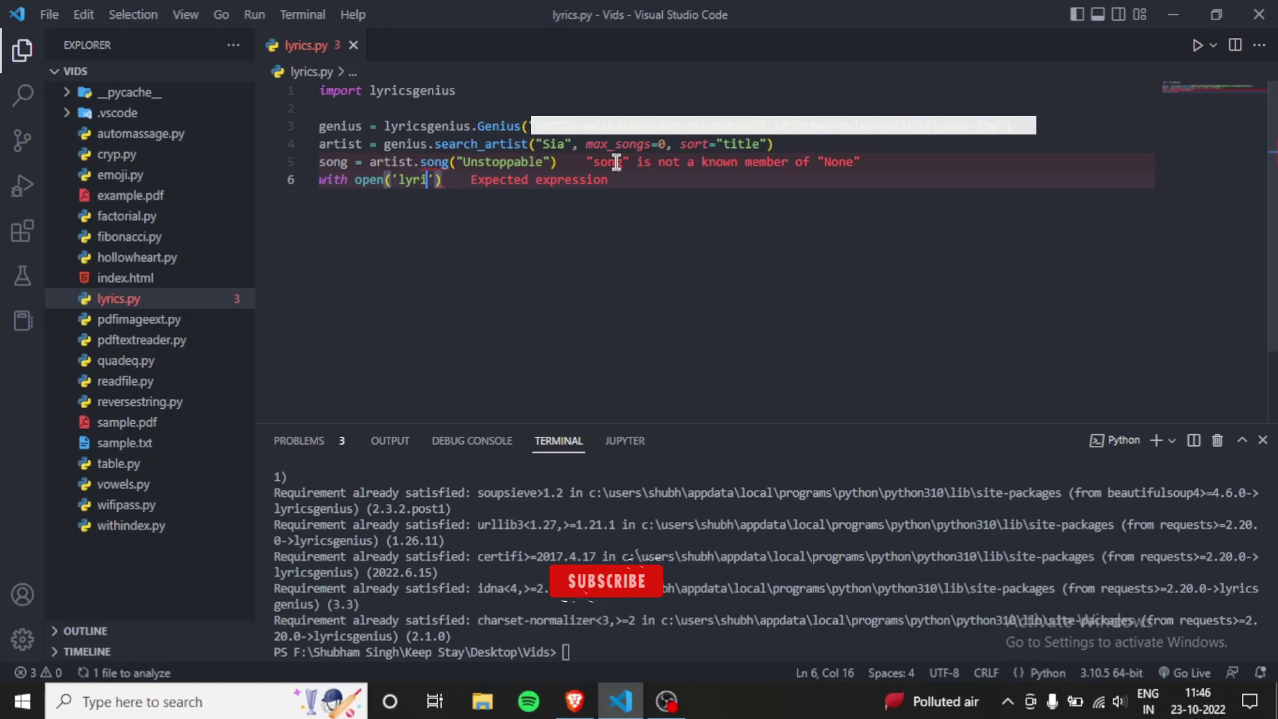
pyautogui.write("cs.txt','w') as f:")
# Write with open('lyrics.txt','w') as f: f.write(song.lyrics) on lines 6–7
pyautogui.press('Return')
pyautogui.write('f')
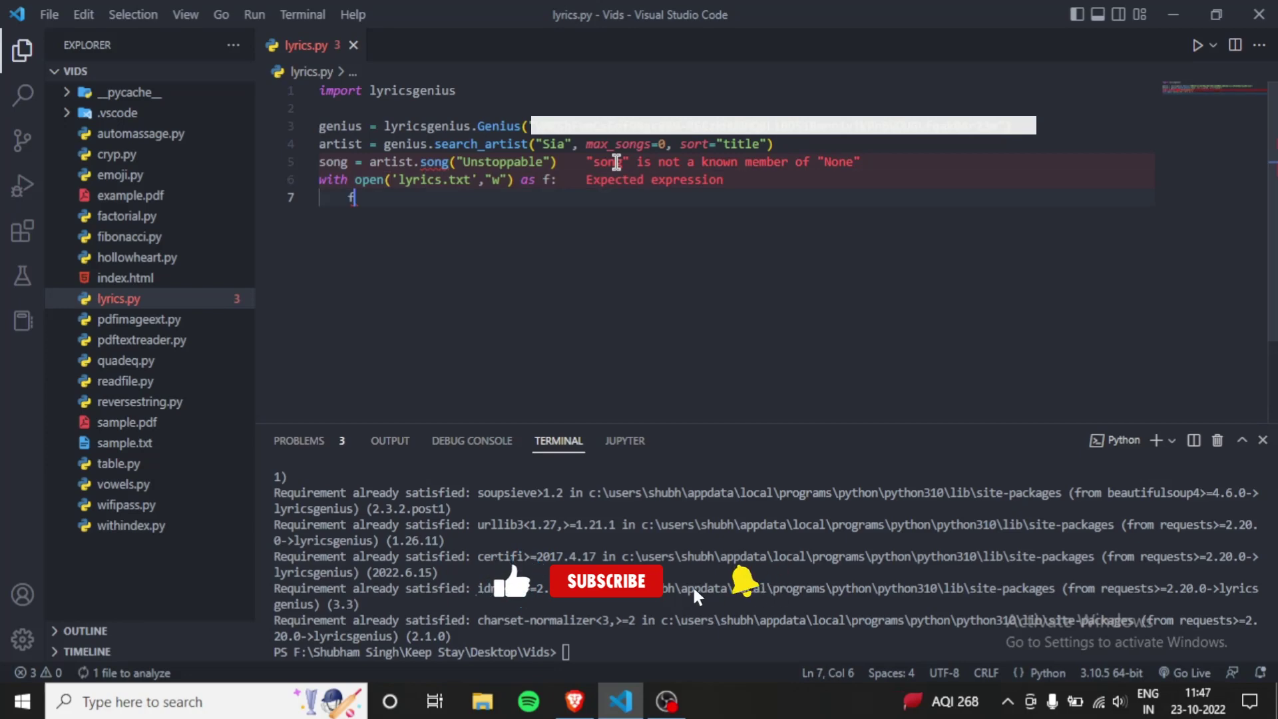
pyautogui.write('.writ')
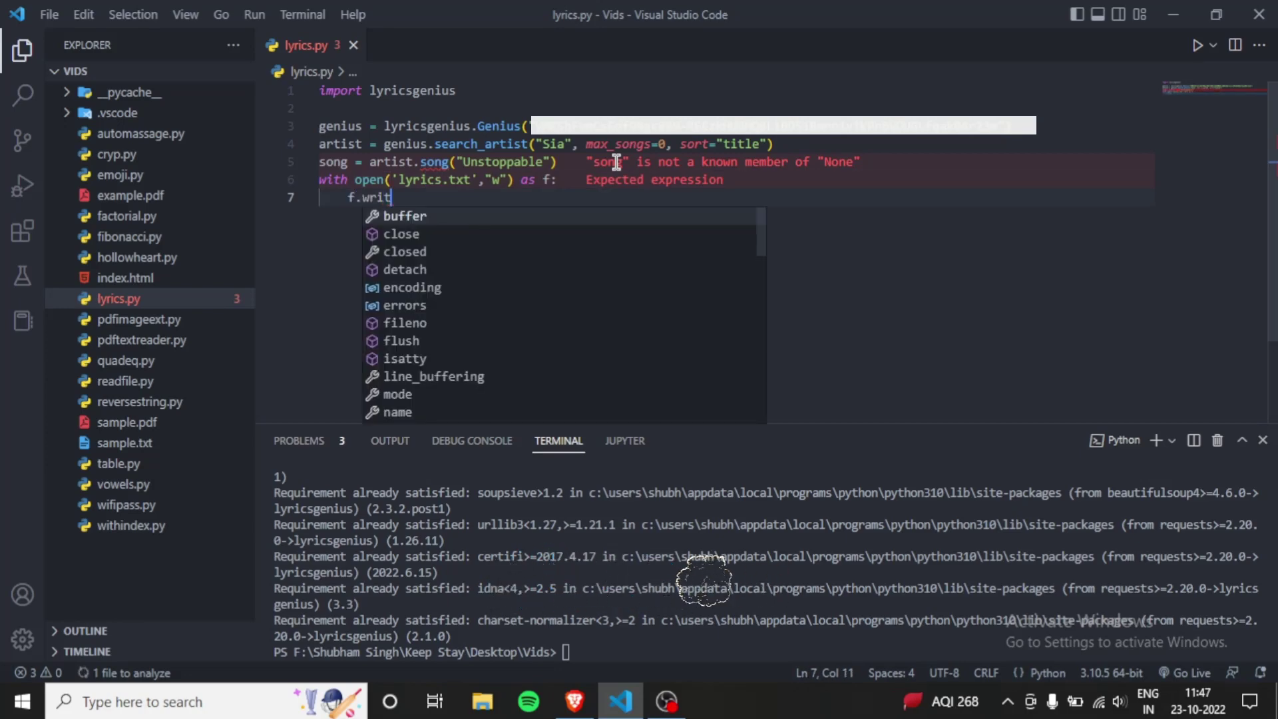
pyautogui.write('e(')
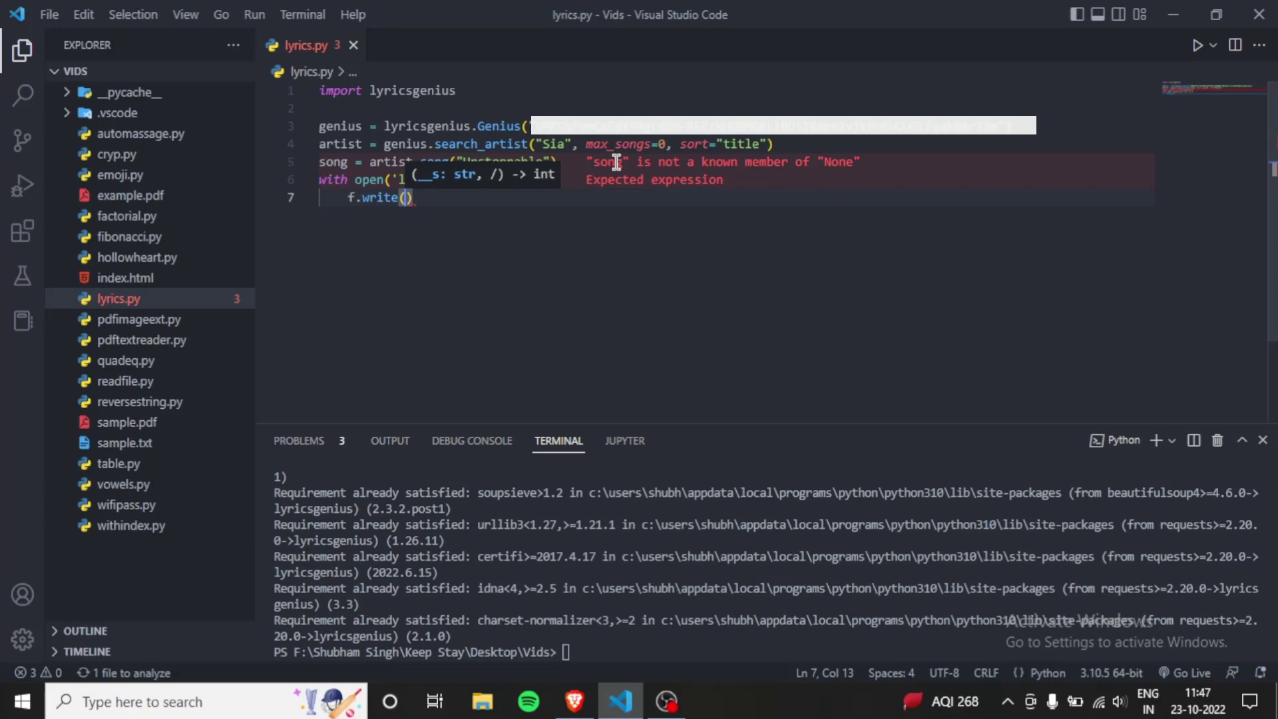
pyautogui.write('song.lyrics')
pyautogui.moveTo(492, 198); pyautogui.dragTo(462, 180)
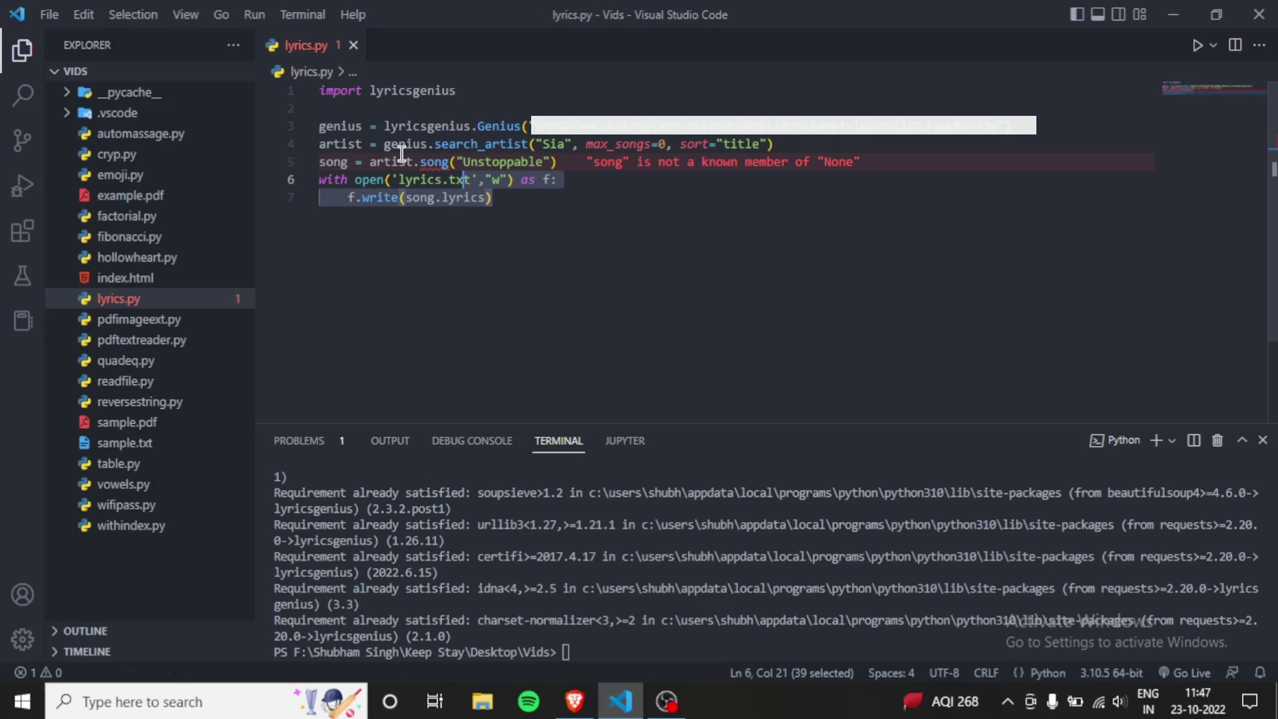
# Run lyrics.py and open the generated lyrics.txt showing the 'Unstoppable' lyrics
pyautogui.press('Right')
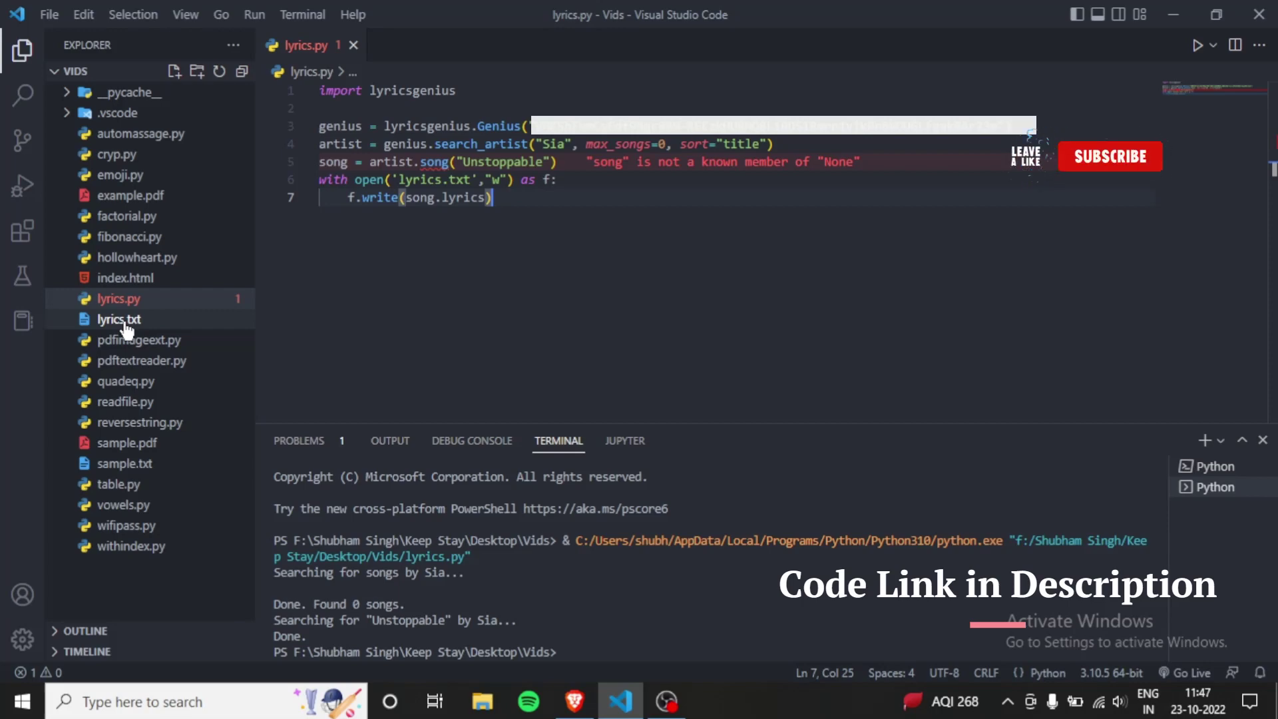
pyautogui.click(120, 320)
pyautogui.scroll(-4, 525, 358)
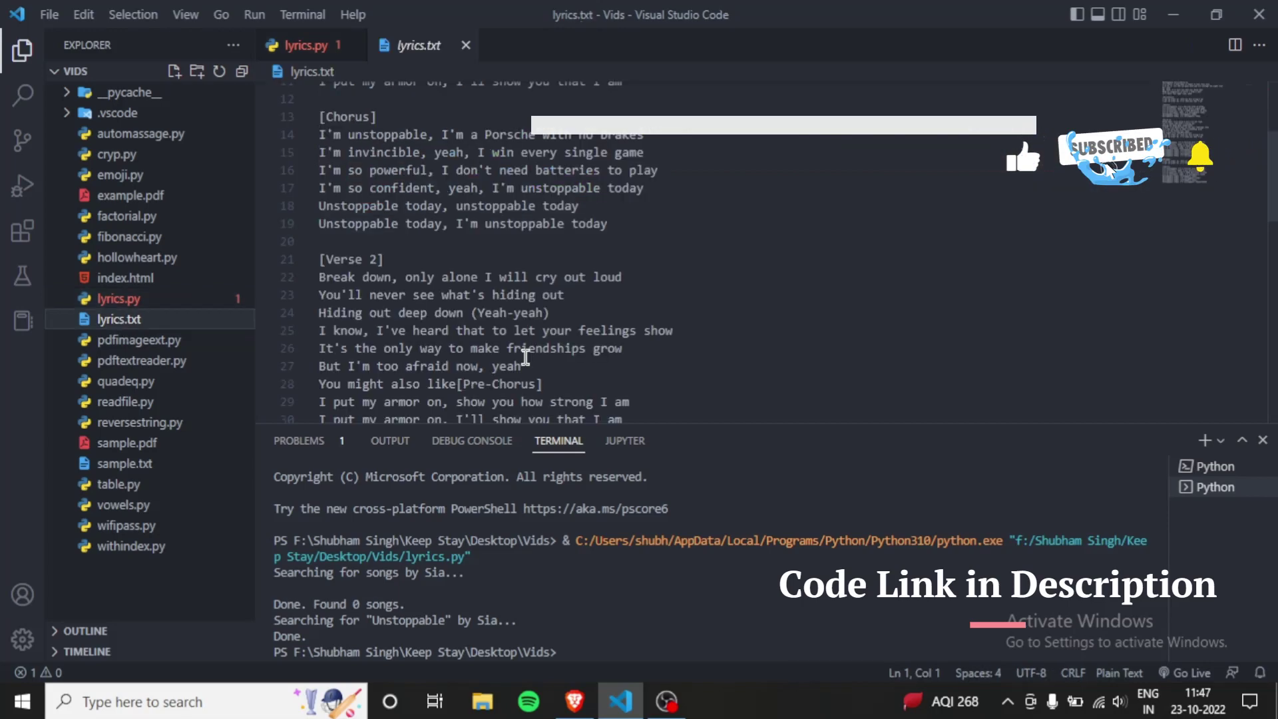